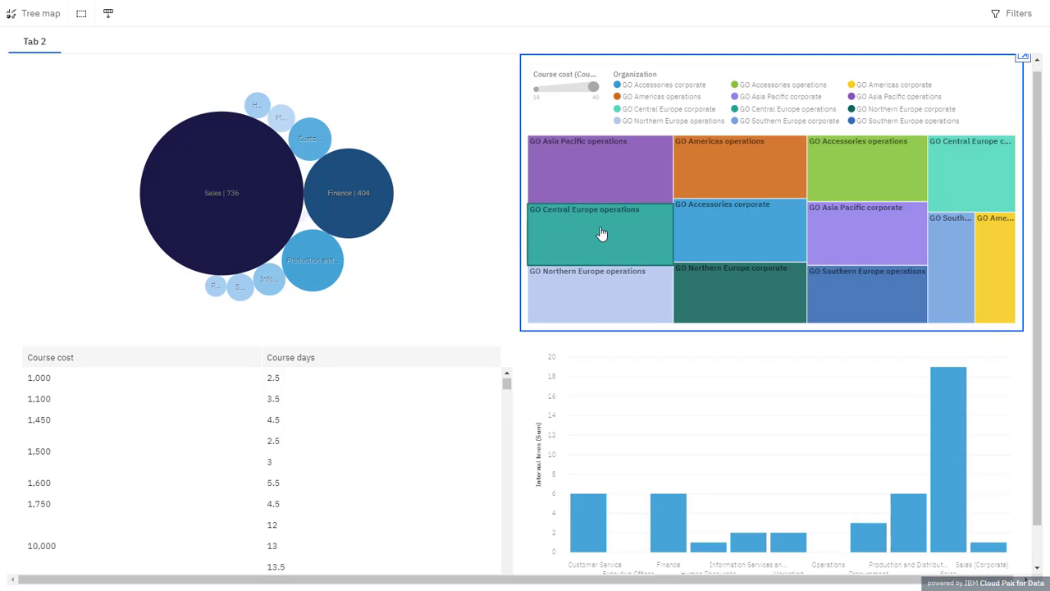
# Explore the dashboard's cross-filtering by selecting the 1,500 course cost in the table and the Finance column in the chart
pyautogui.click(584, 119)
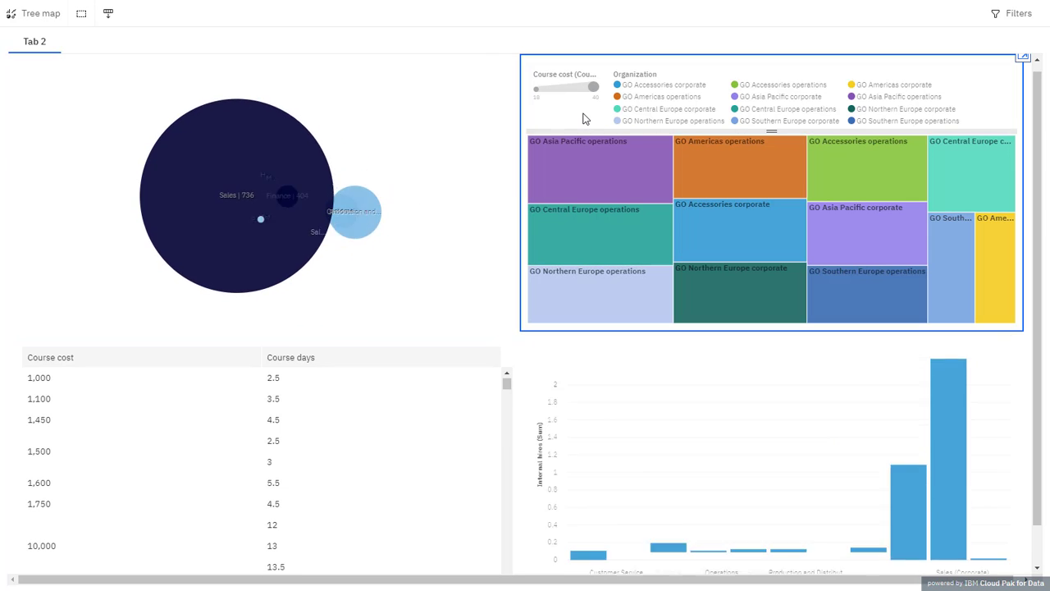
pyautogui.click(192, 455)
pyautogui.click(192, 455)
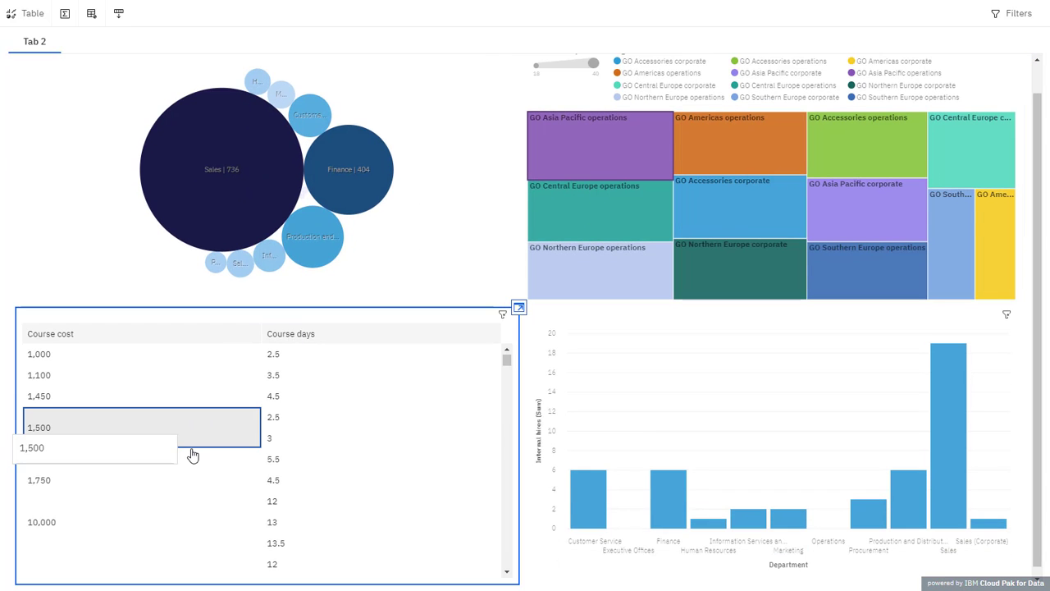
pyautogui.click(195, 444)
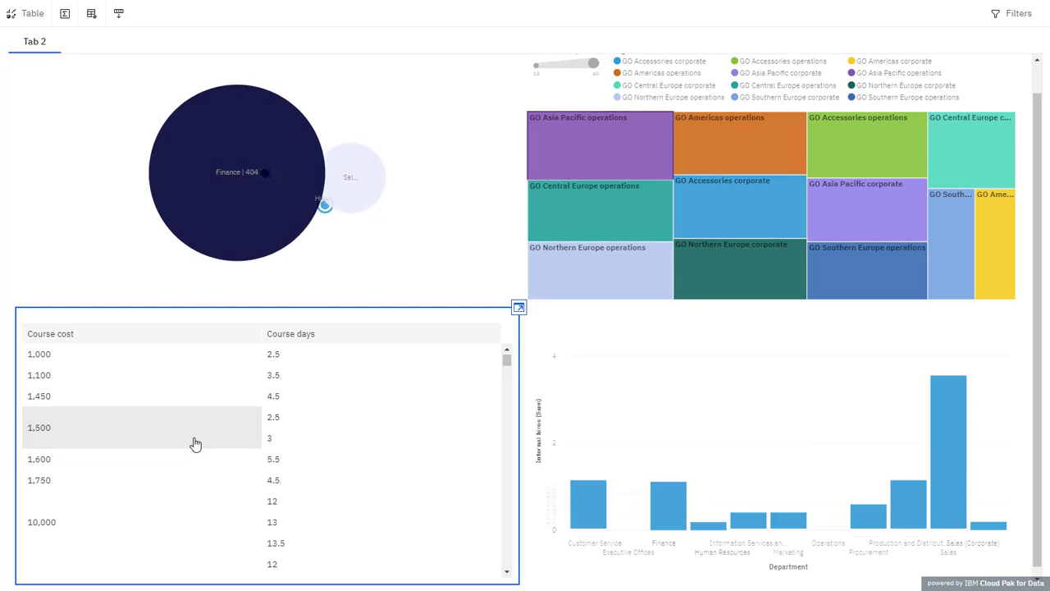
pyautogui.click(667, 503)
pyautogui.click(722, 494)
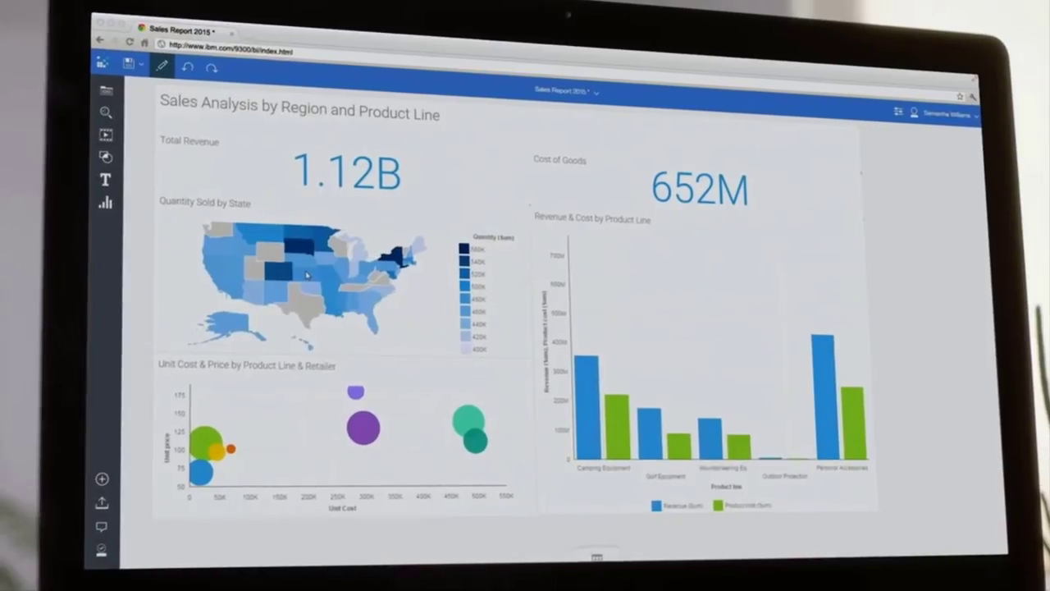
pyautogui.click(308, 276)
pyautogui.click(307, 276)
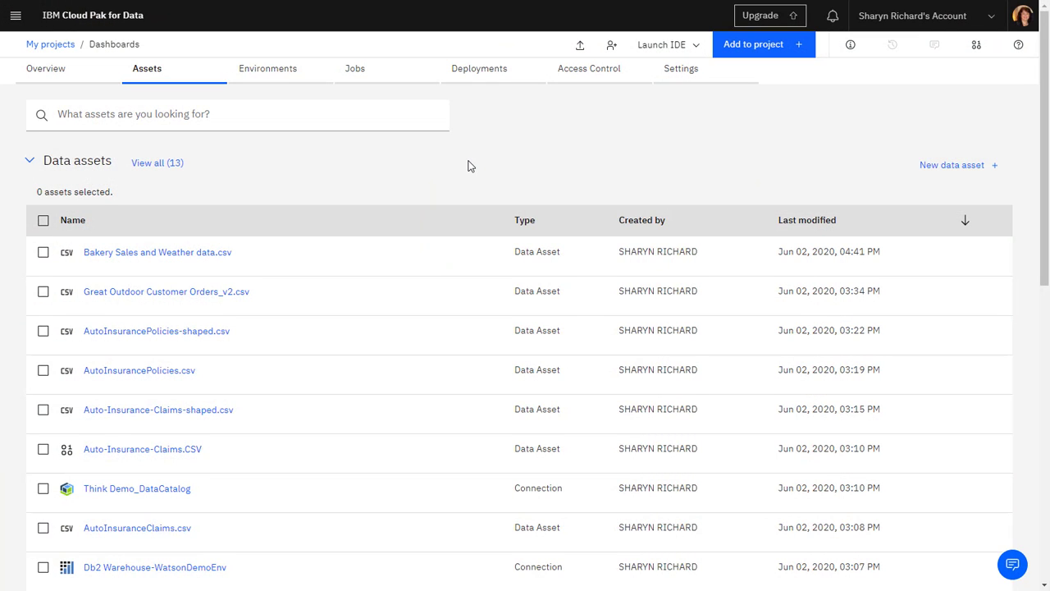
# Preview the Bakery Sales and Weather data.csv asset without its information pane and return to the Dashboards project
pyautogui.click(186, 255)
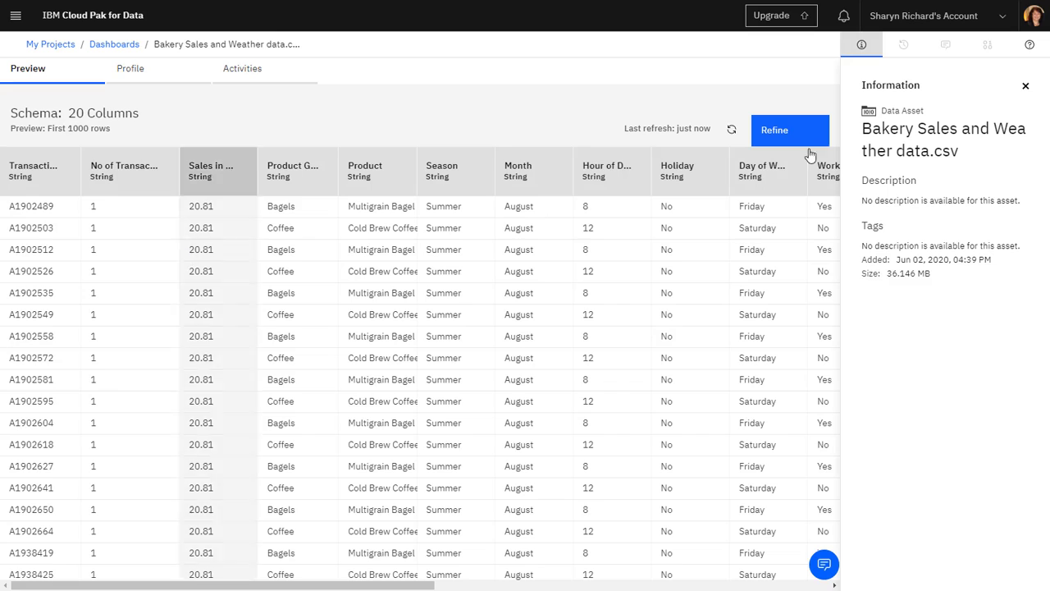
pyautogui.click(1025, 87)
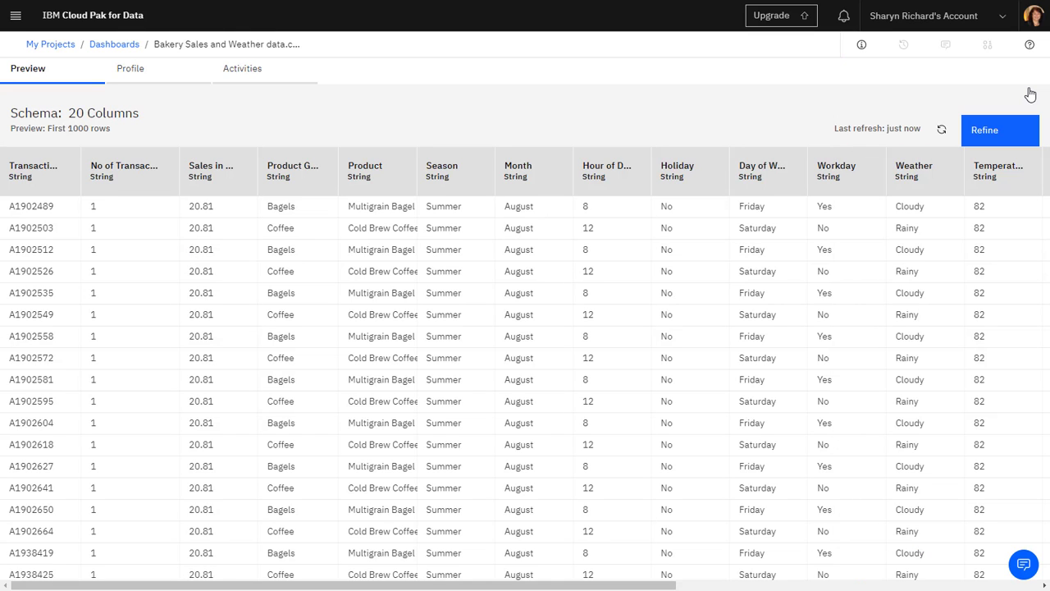
pyautogui.click(125, 50)
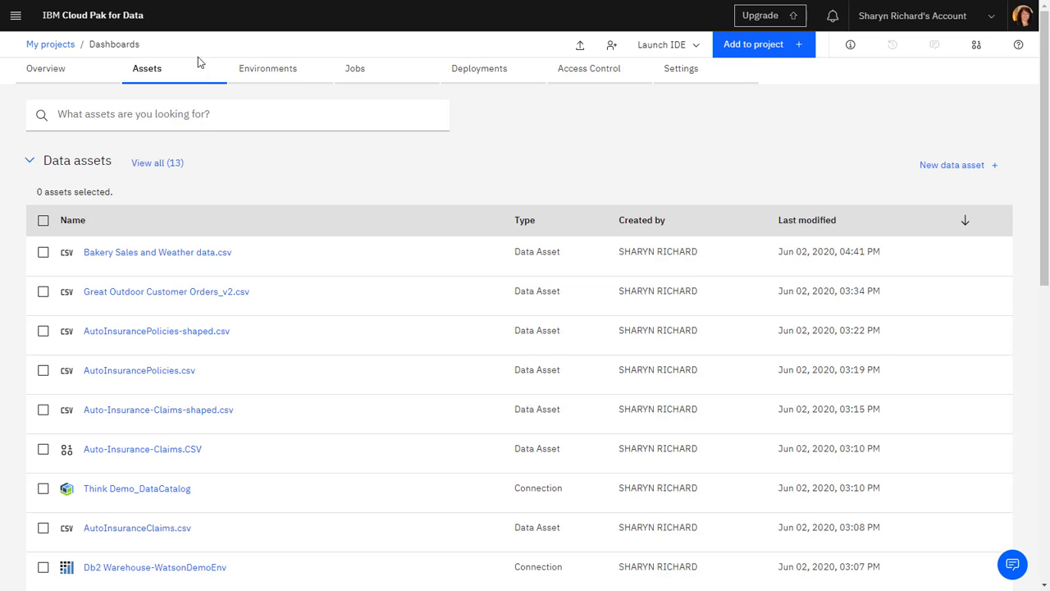
# Set up a new blank dashboard asset named "Bakery sales" with the Cognos-Dashboard-Embedded-prod service
pyautogui.click(756, 46)
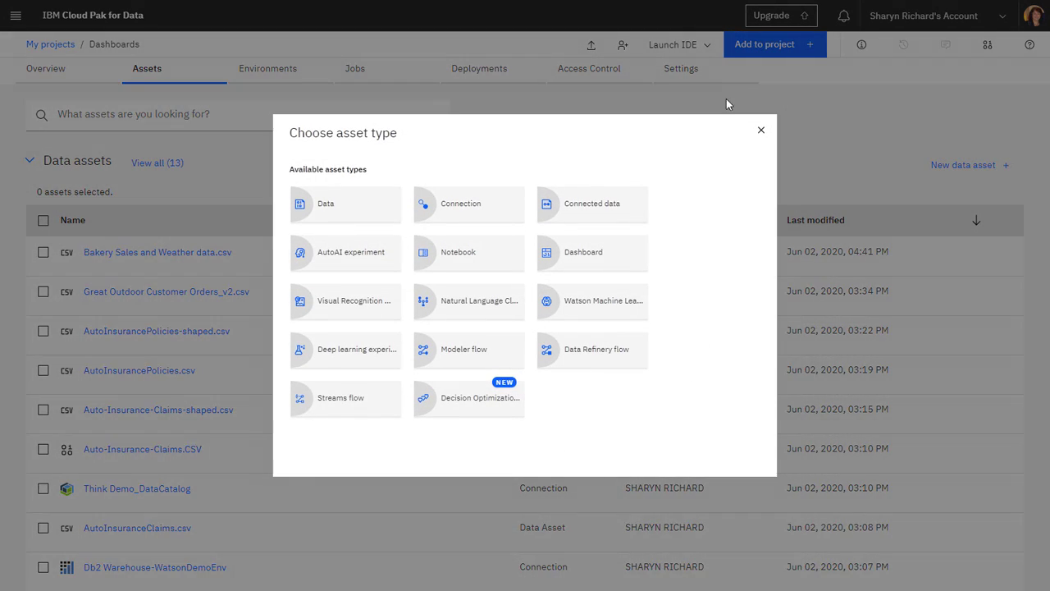
pyautogui.click(622, 261)
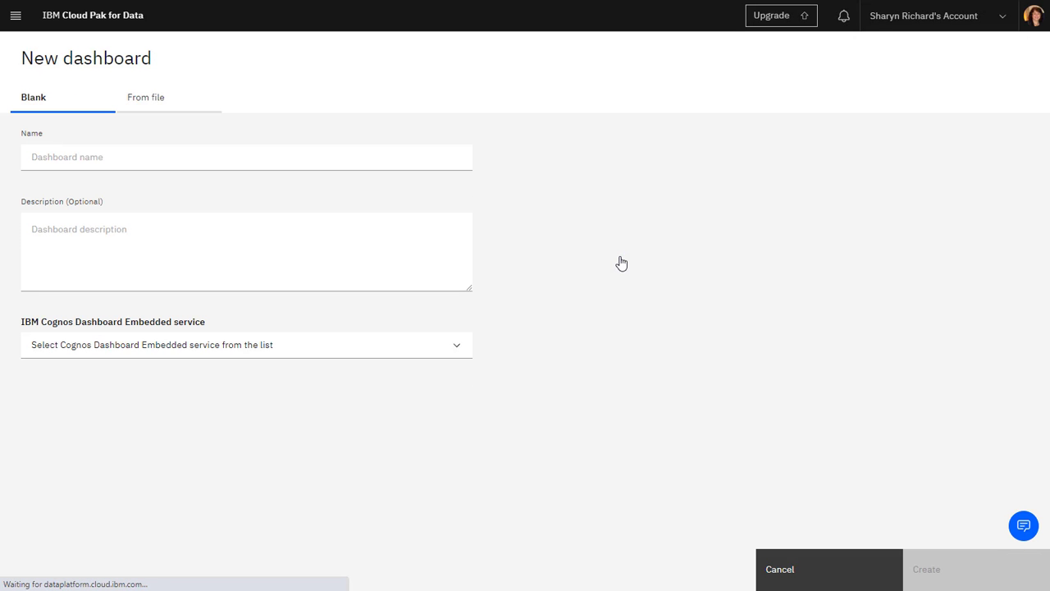
pyautogui.click(469, 161)
pyautogui.write('Bakery sales')
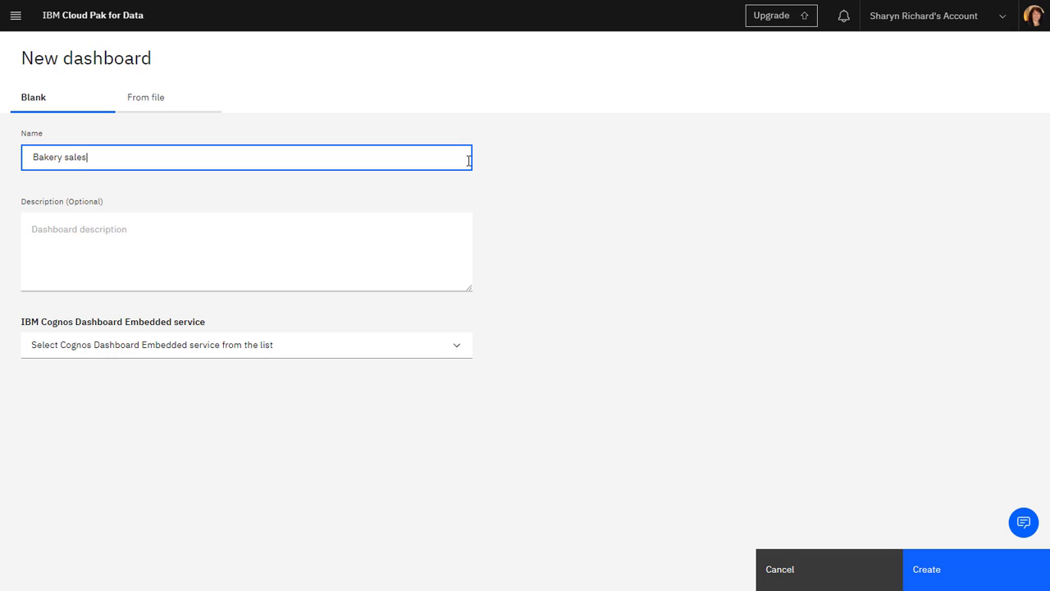
pyautogui.click(427, 354)
pyautogui.click(424, 373)
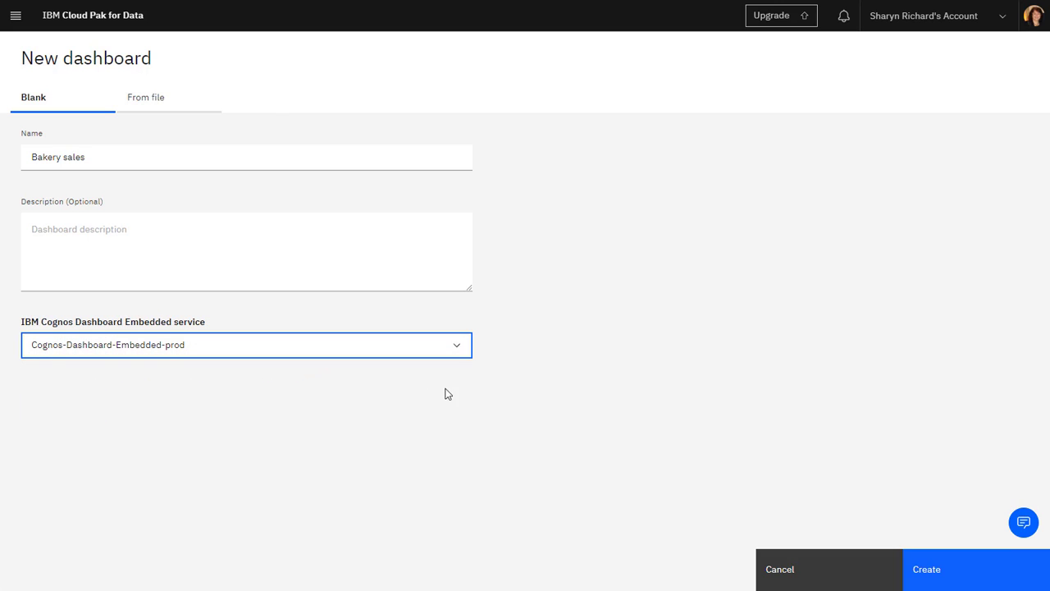
# Create the dashboard with the tabbed template that has two small panels above one large panel
pyautogui.click(945, 579)
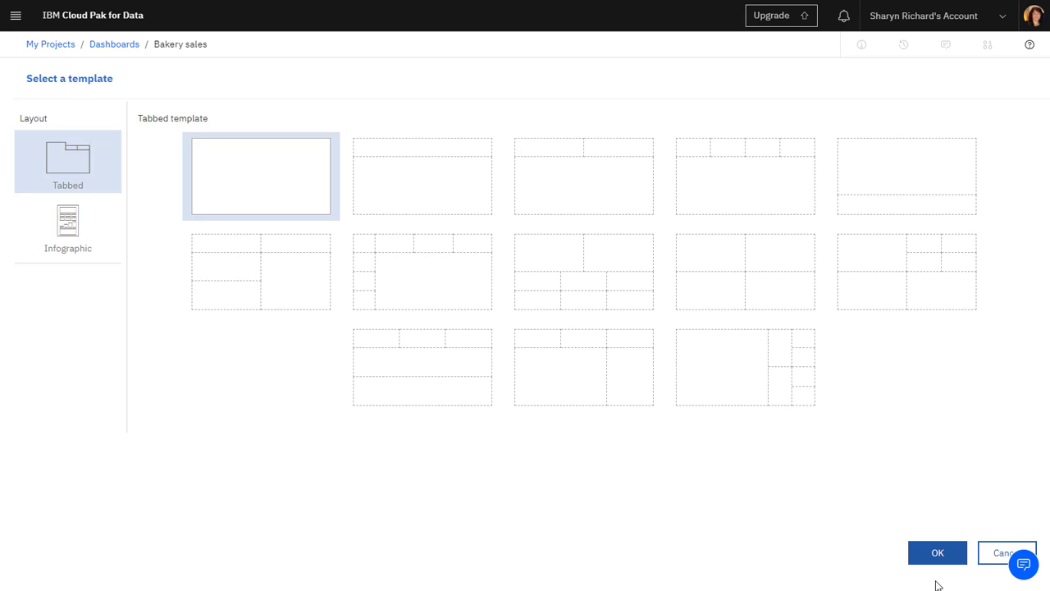
pyautogui.click(593, 201)
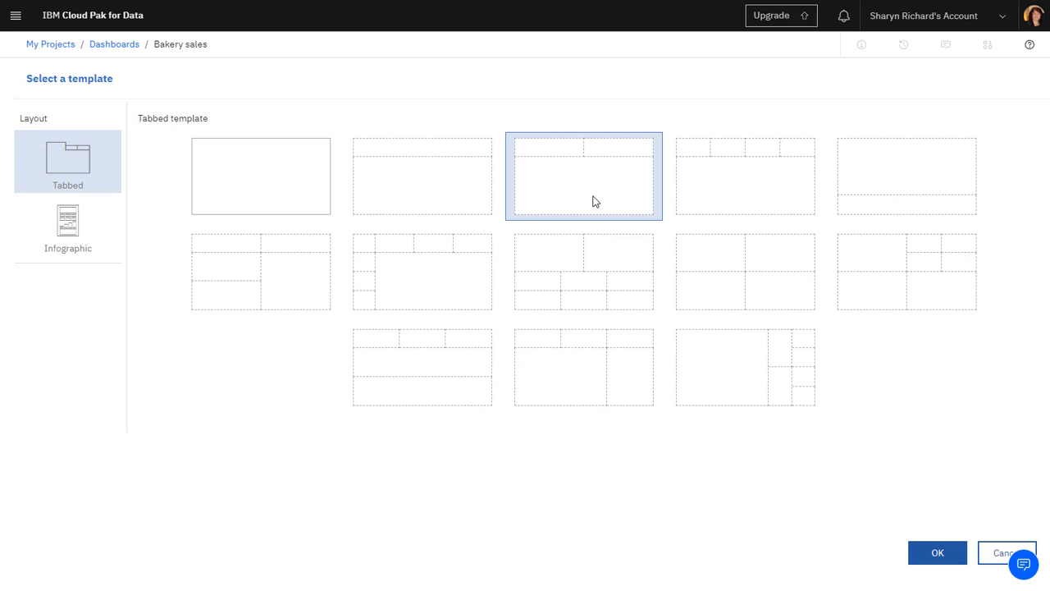
pyautogui.click(930, 558)
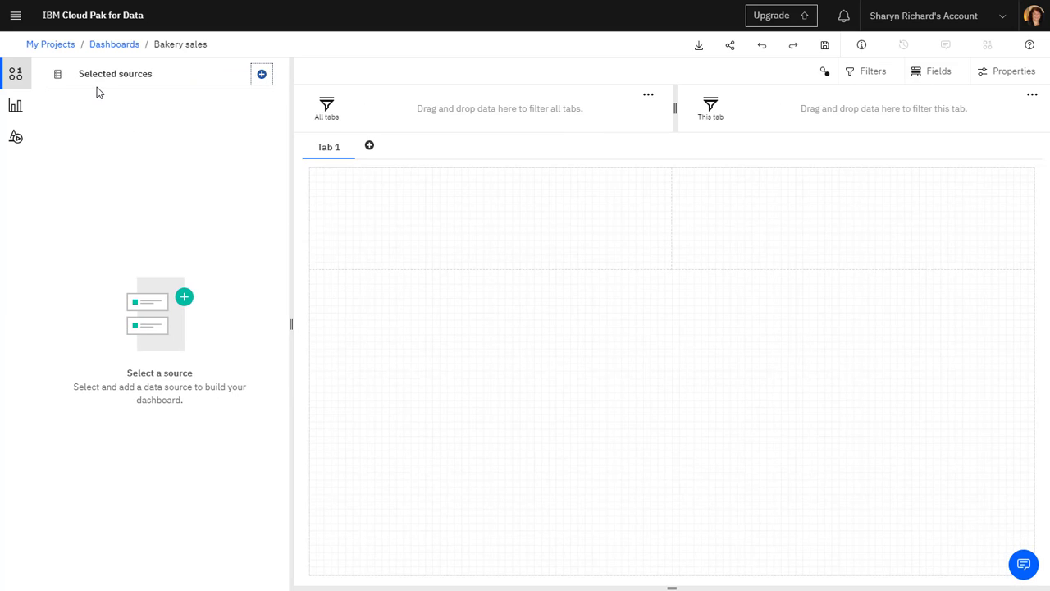
# Add the project data asset Bakery Sales and Weather data.csv as a dashboard source and dismiss the notifications
pyautogui.click(263, 79)
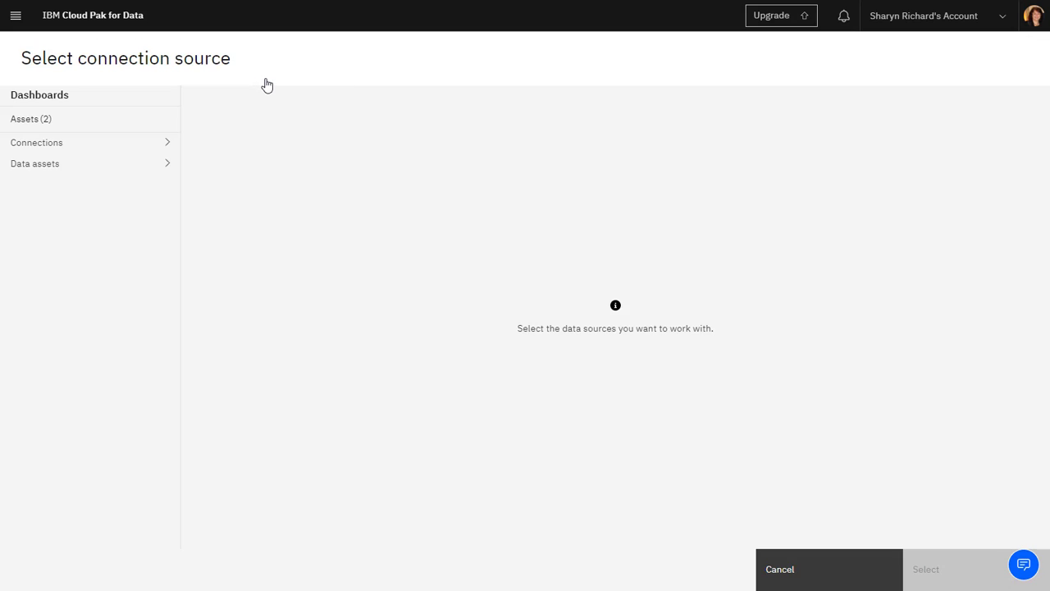
pyautogui.click(112, 168)
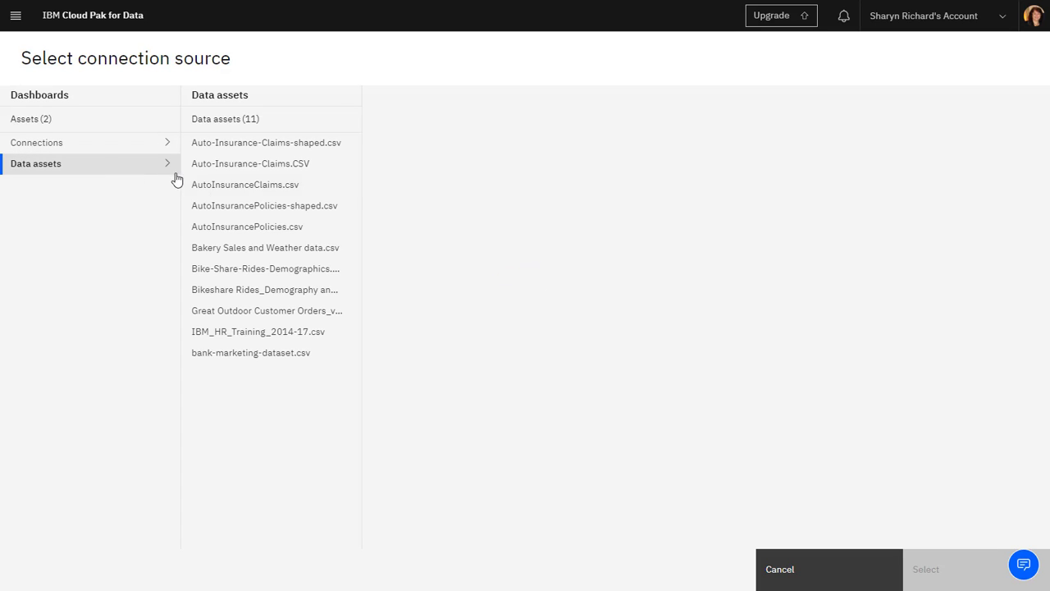
pyautogui.click(224, 257)
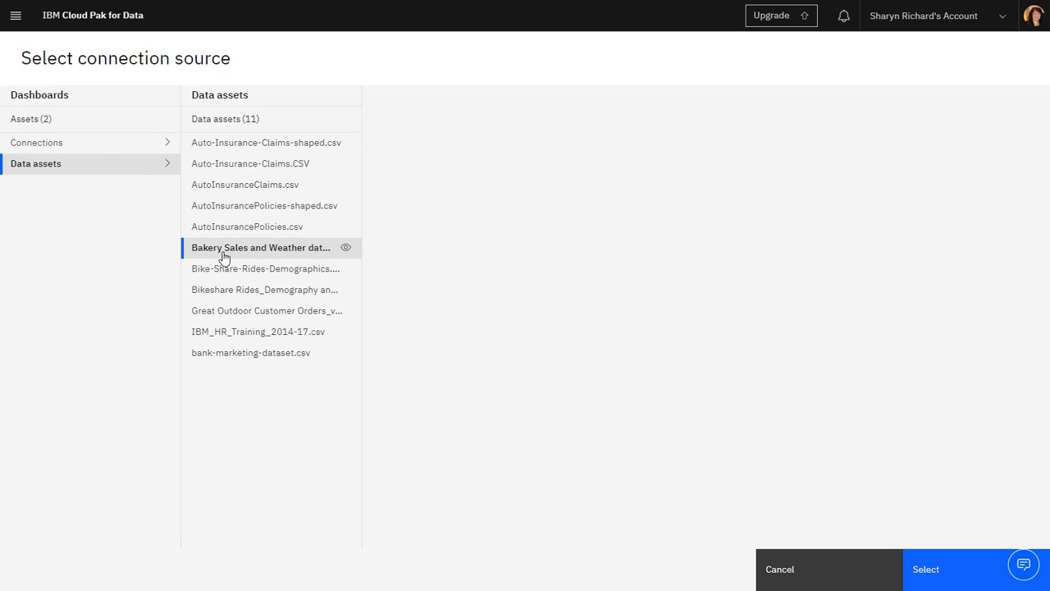
pyautogui.click(982, 581)
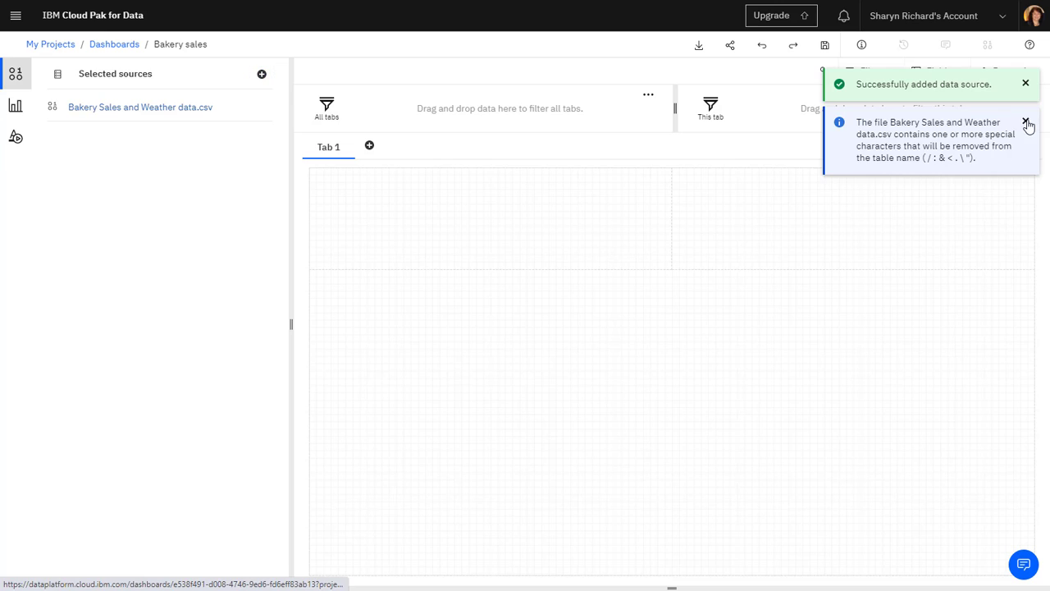
pyautogui.click(1026, 124)
pyautogui.click(1026, 84)
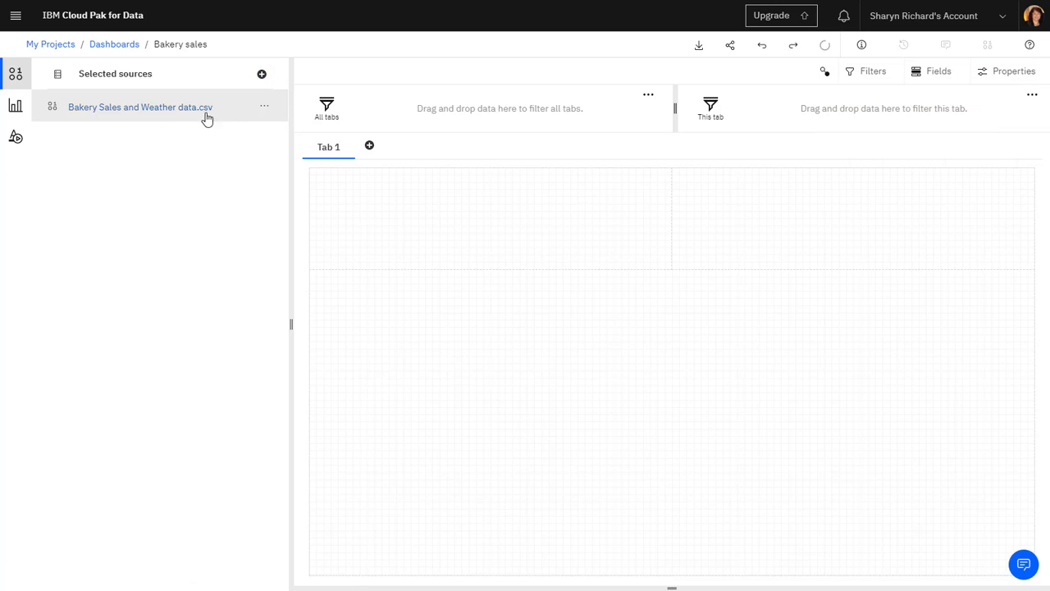
# Open the bakery source's fields and place No of Transactions so it fills the upper-left template panel
pyautogui.click(168, 117)
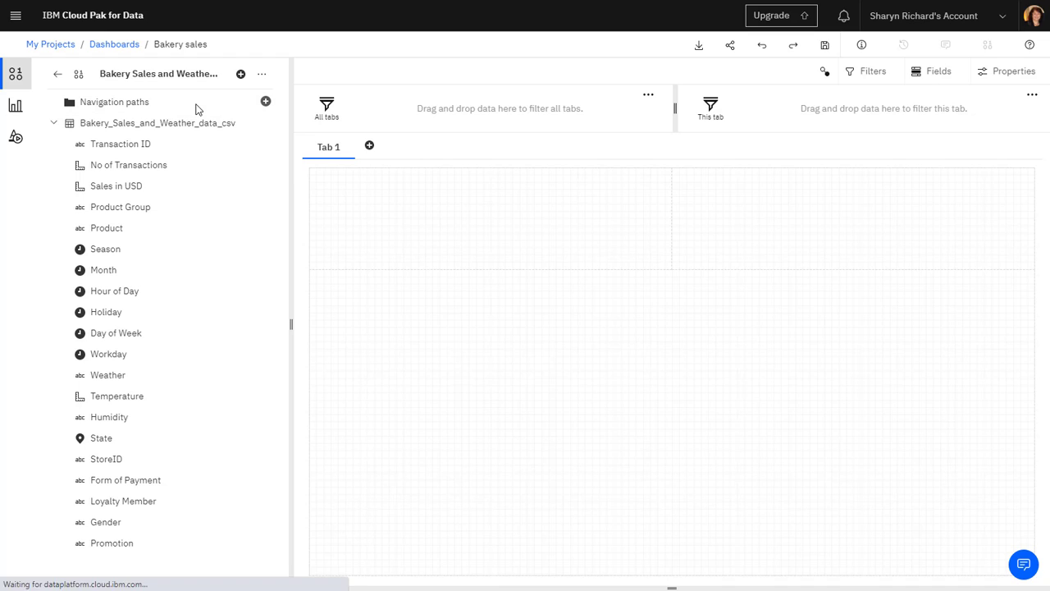
pyautogui.moveTo(672, 587)
pyautogui.mouseDown()
pyautogui.moveTo(659, 394)
pyautogui.moveTo(673, 584)
pyautogui.mouseUp()
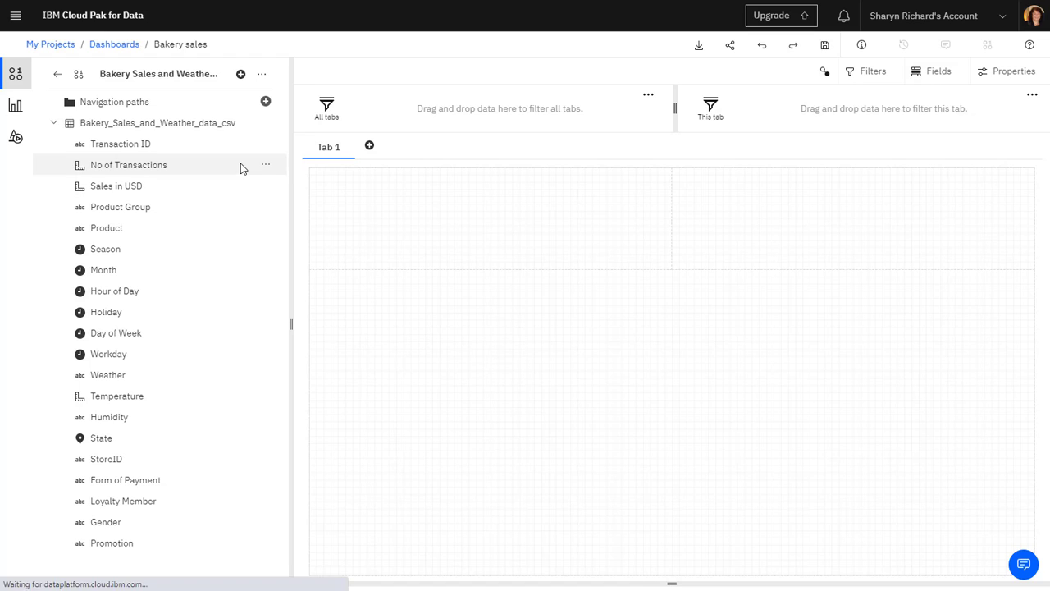
pyautogui.click(160, 167)
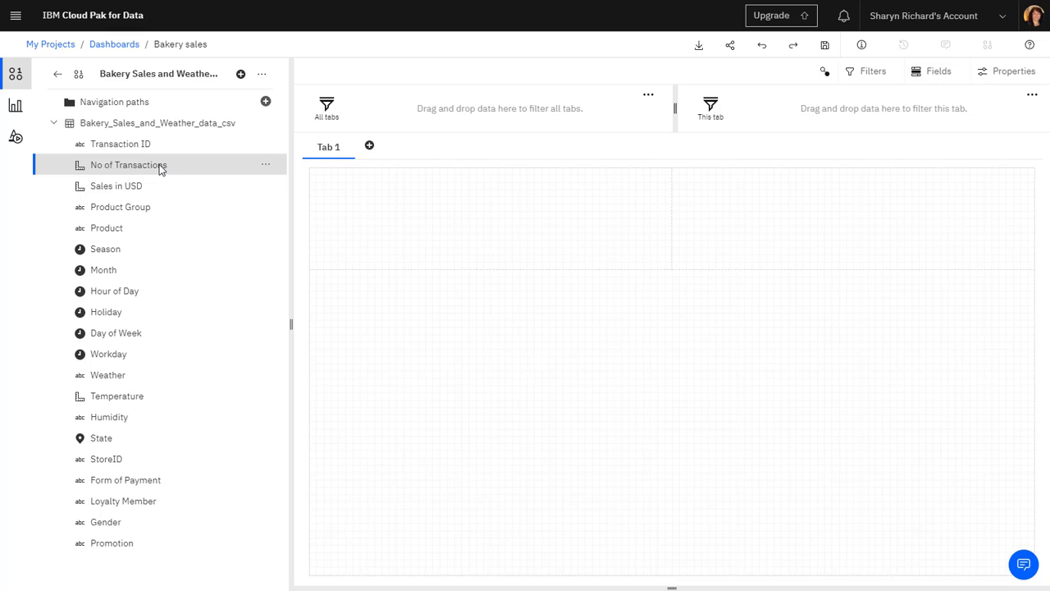
pyautogui.moveTo(160, 167); pyautogui.dragTo(486, 233)
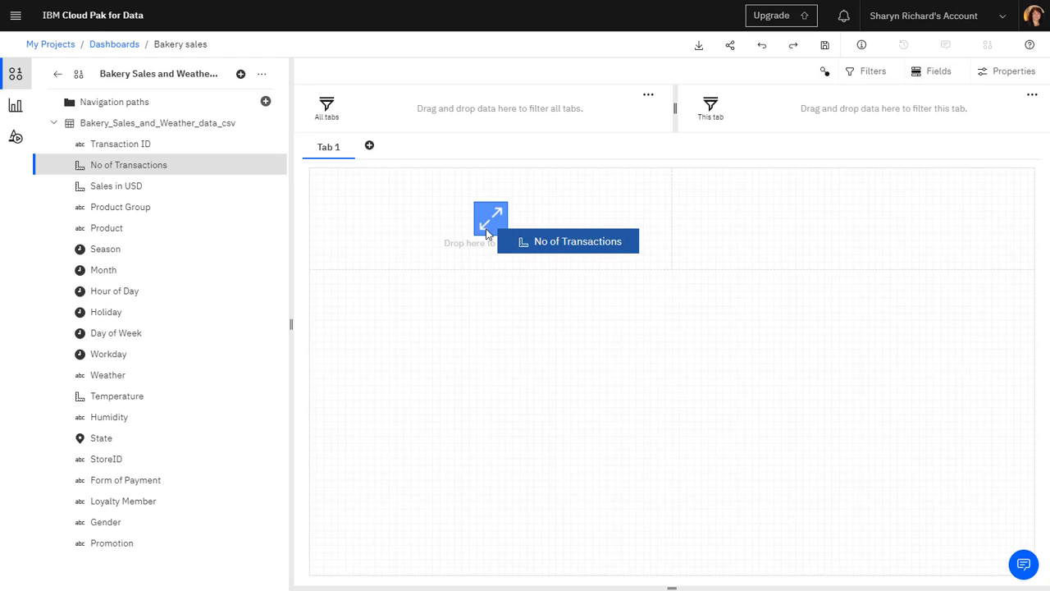
pyautogui.moveTo(487, 233); pyautogui.dragTo(486, 233)
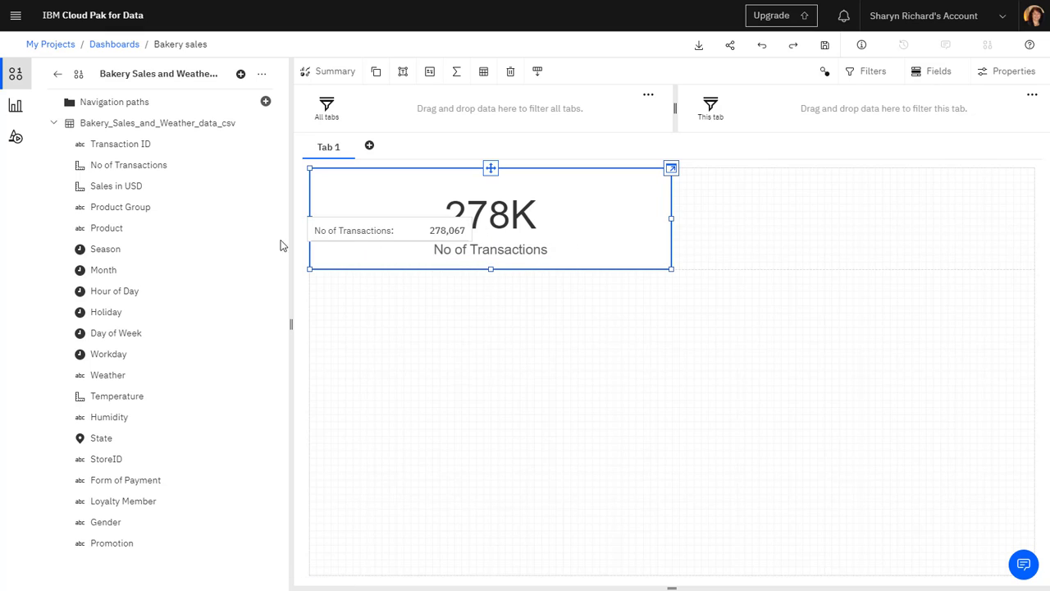
# Place No of Transactions, Sales in USD and Product Group together as one visualization in the large lower panel
pyautogui.click(194, 169)
pyautogui.keyDown('ctrl'); pyautogui.click(186, 187); pyautogui.keyUp('ctrl')
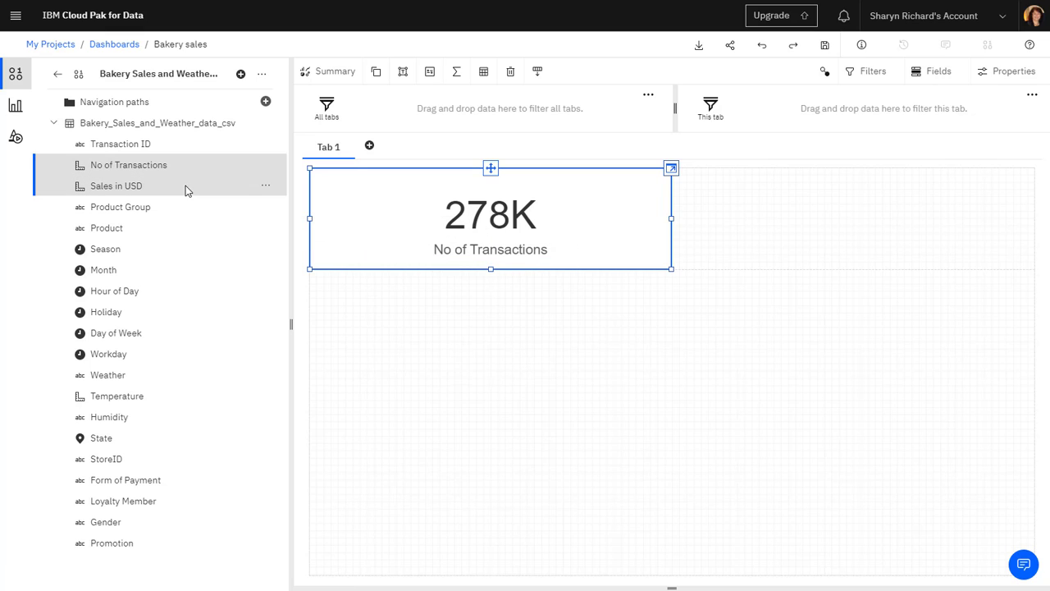
pyautogui.keyDown('ctrl'); pyautogui.click(176, 207); pyautogui.keyUp('ctrl')
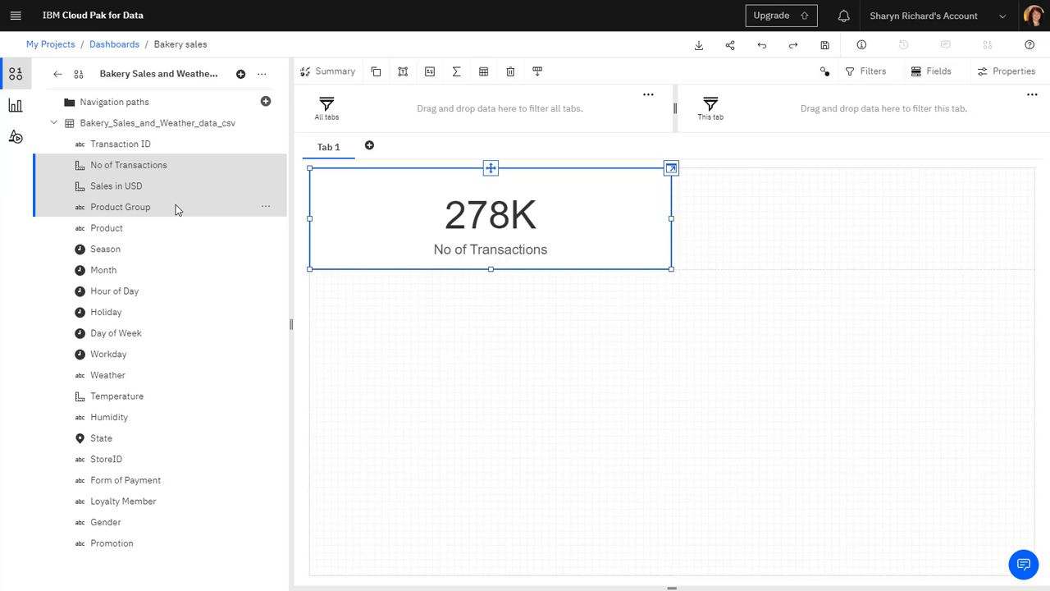
pyautogui.moveTo(176, 205); pyautogui.dragTo(679, 424)
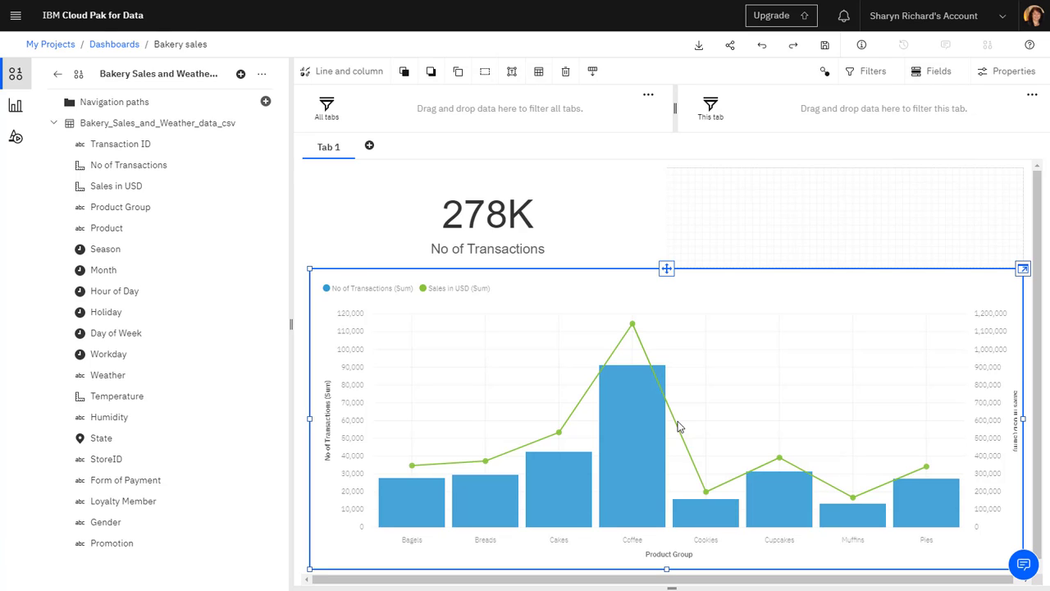
# Review the recommended and all available visualization types for the line and column chart without changing it
pyautogui.click(358, 71)
pyautogui.click(353, 286)
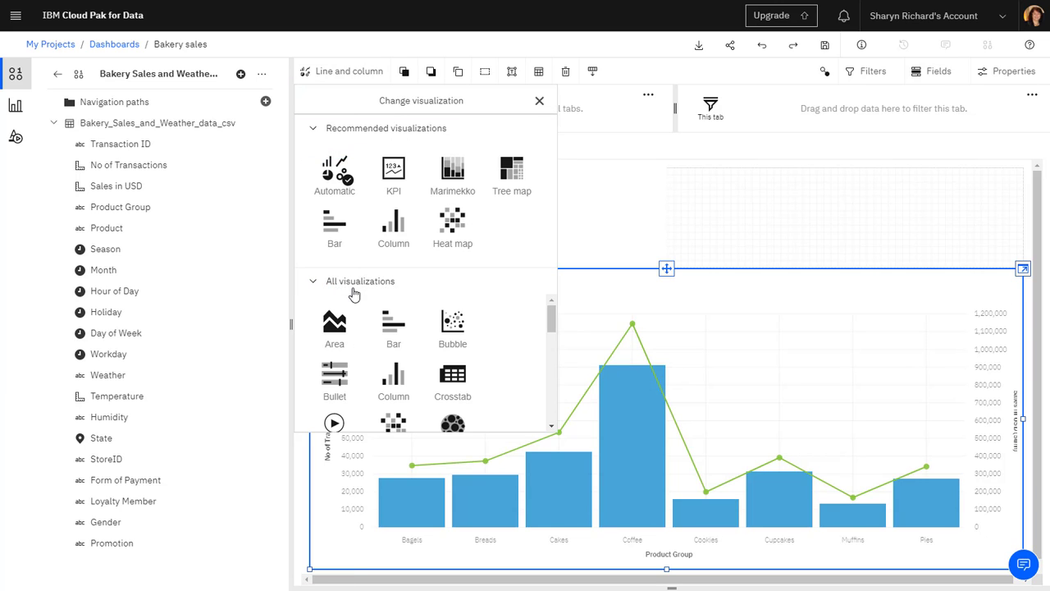
pyautogui.moveTo(552, 319); pyautogui.dragTo(561, 256)
pyautogui.click(539, 101)
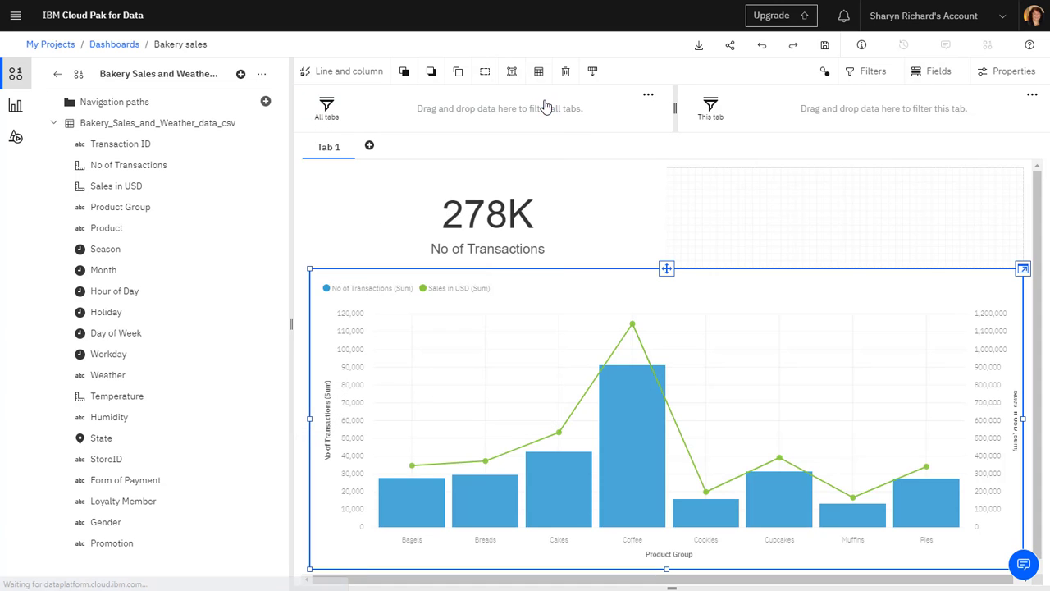
# Examine the line and column chart's visualization properties, covering the color, axis, legend and chart options
pyautogui.click(935, 82)
pyautogui.click(1003, 80)
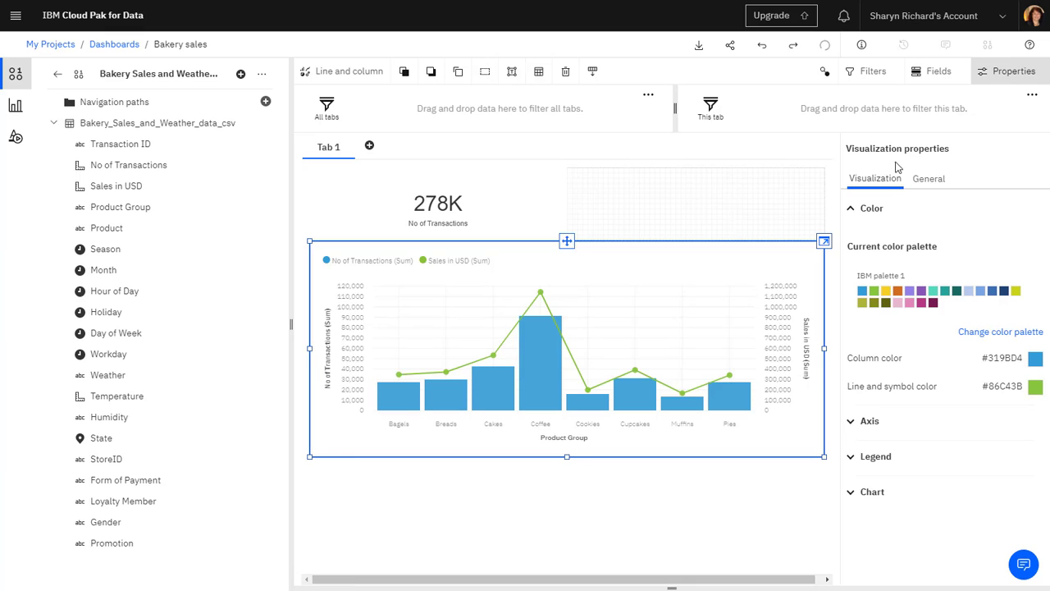
pyautogui.click(855, 214)
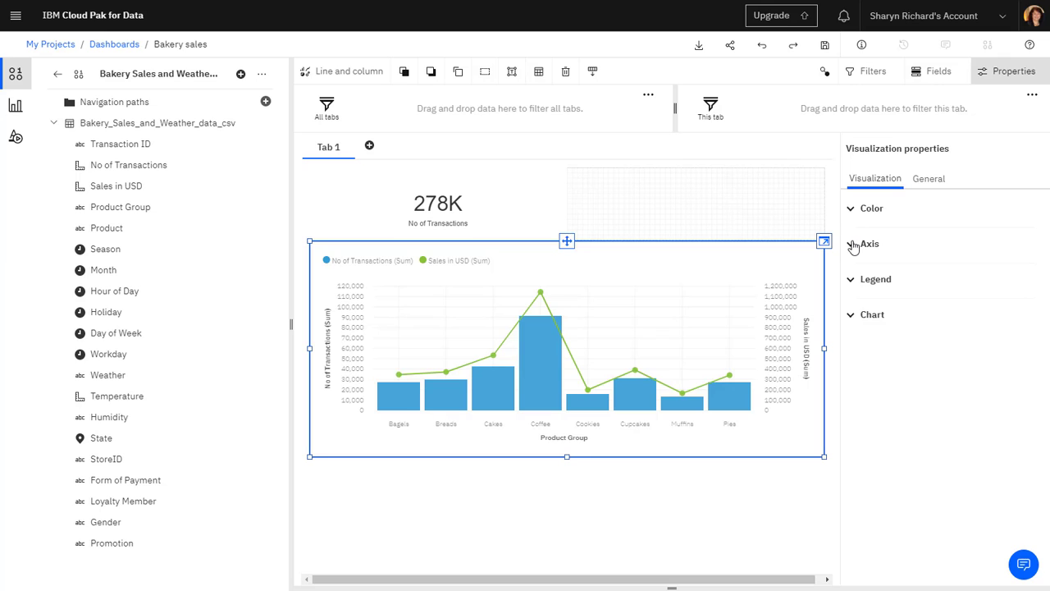
pyautogui.click(853, 245)
pyautogui.click(853, 246)
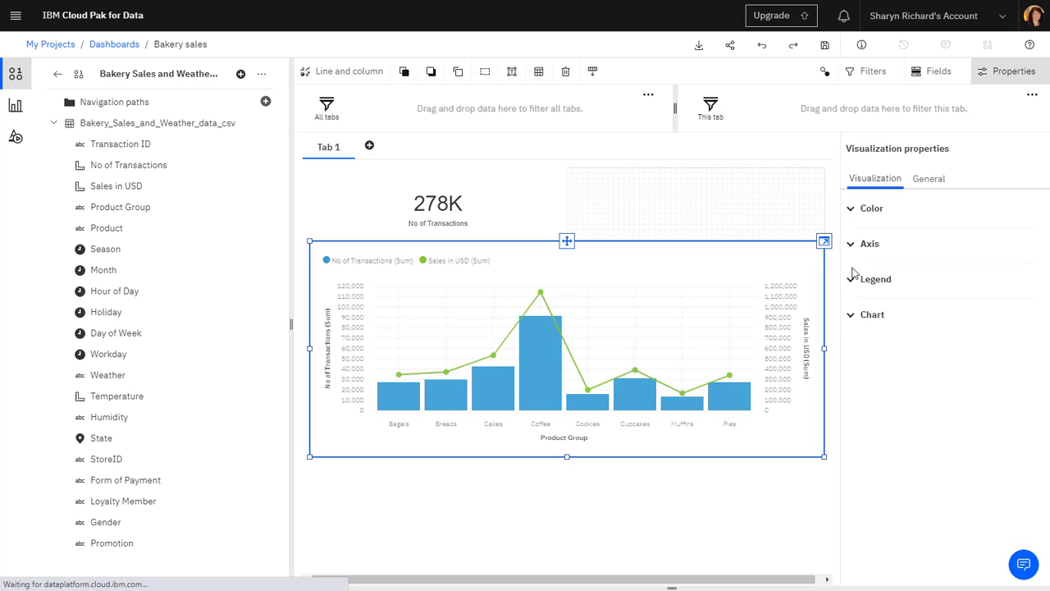
pyautogui.click(851, 284)
pyautogui.click(852, 285)
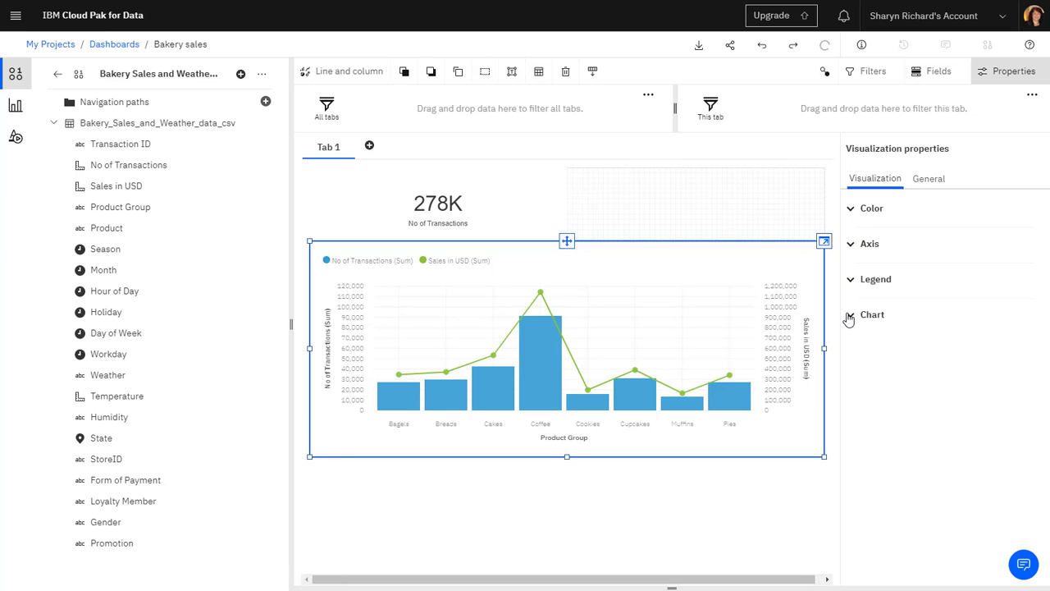
pyautogui.click(850, 317)
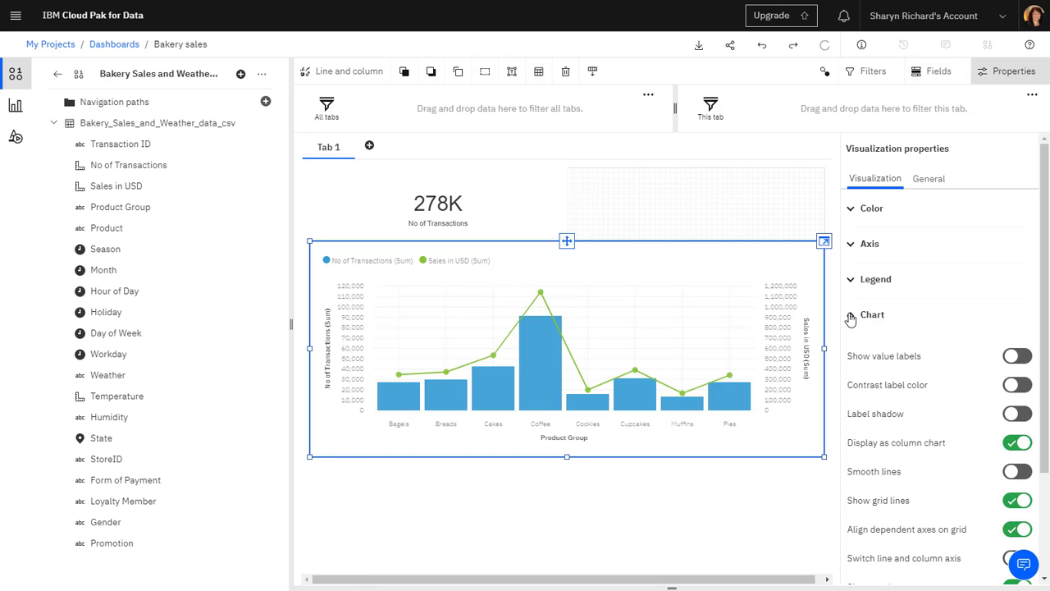
# Close the line and column chart's properties and place Season in the upper-right template panel
pyautogui.click(851, 317)
pyautogui.click(1004, 71)
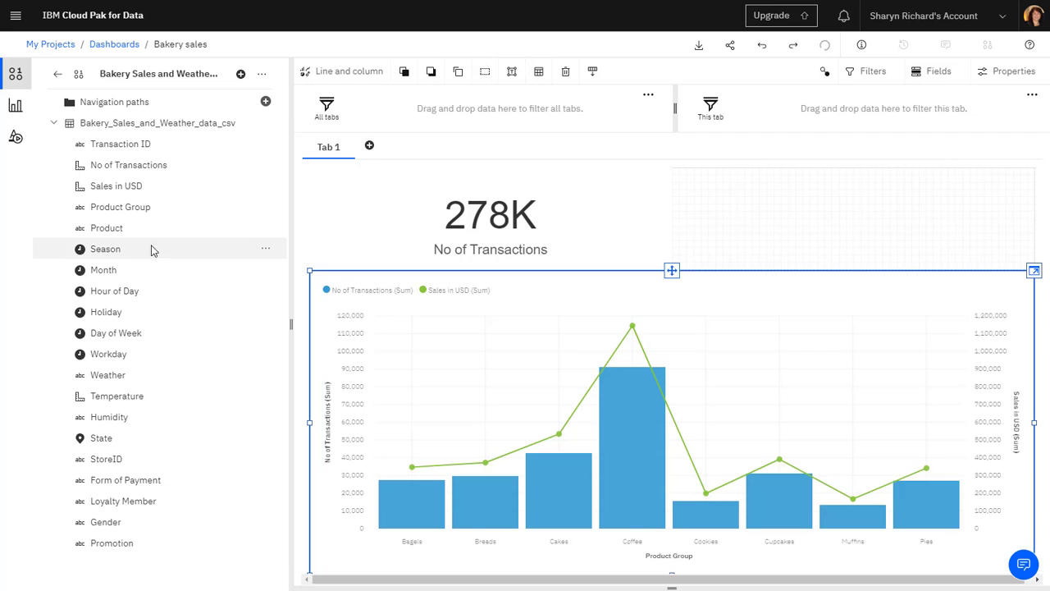
pyautogui.moveTo(136, 255); pyautogui.dragTo(844, 214)
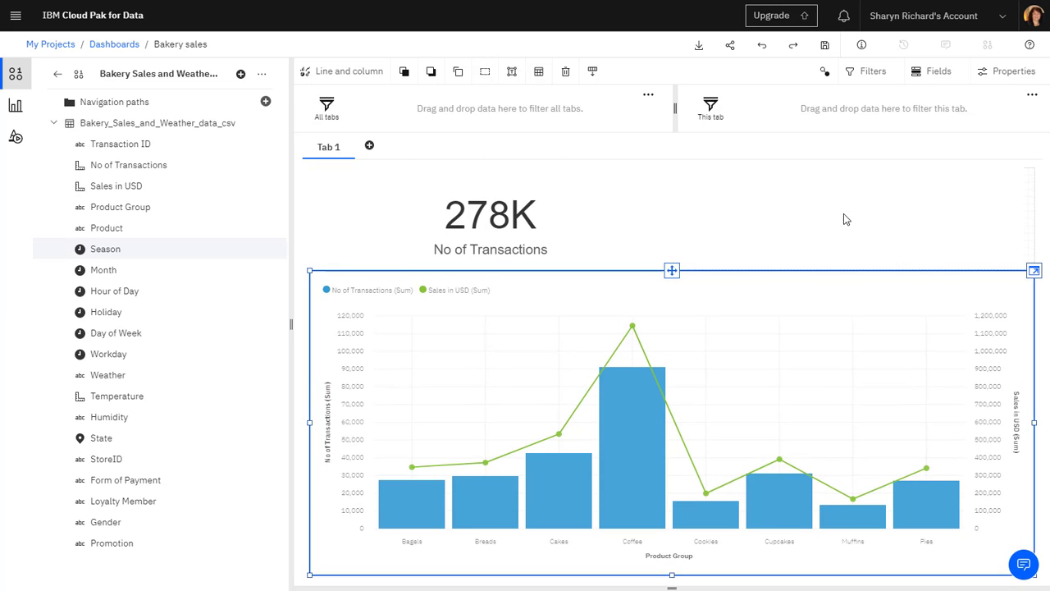
# Filter the visualizations with the season list, choosing Spring, Summer and finally Fall
pyautogui.click(845, 219)
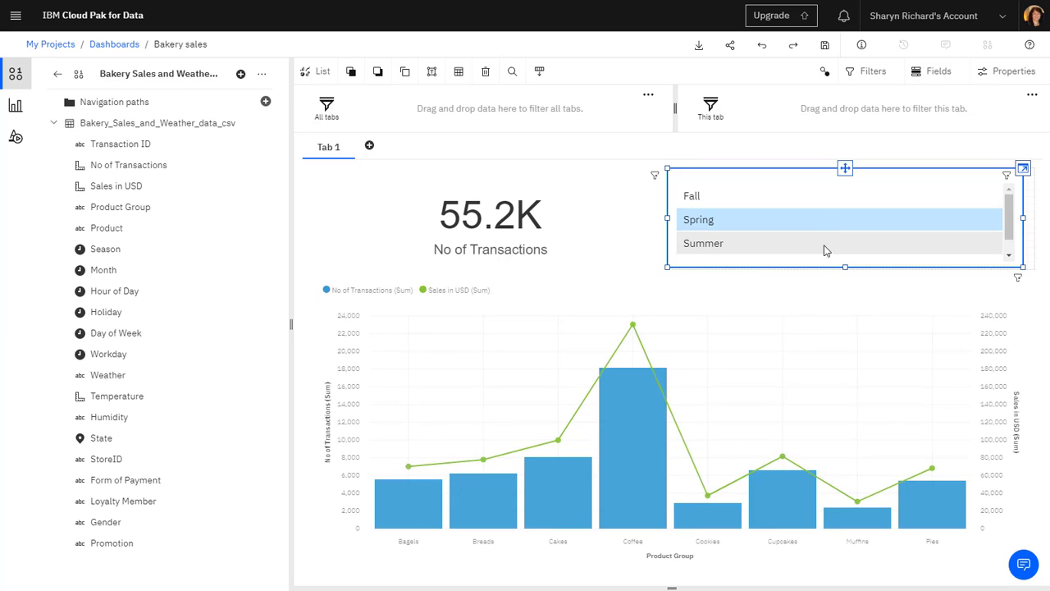
pyautogui.click(824, 246)
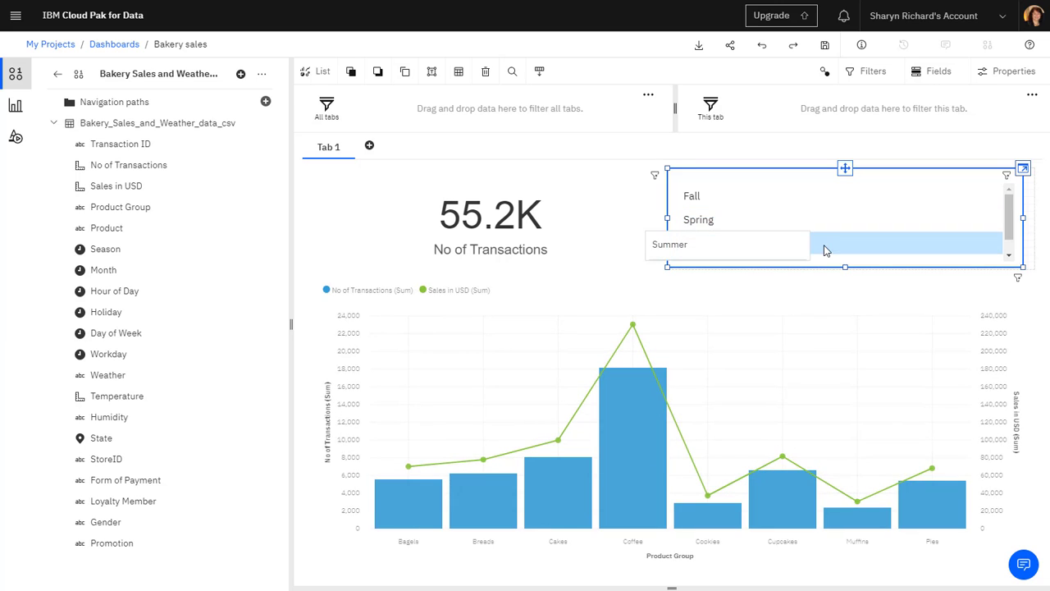
pyautogui.click(824, 199)
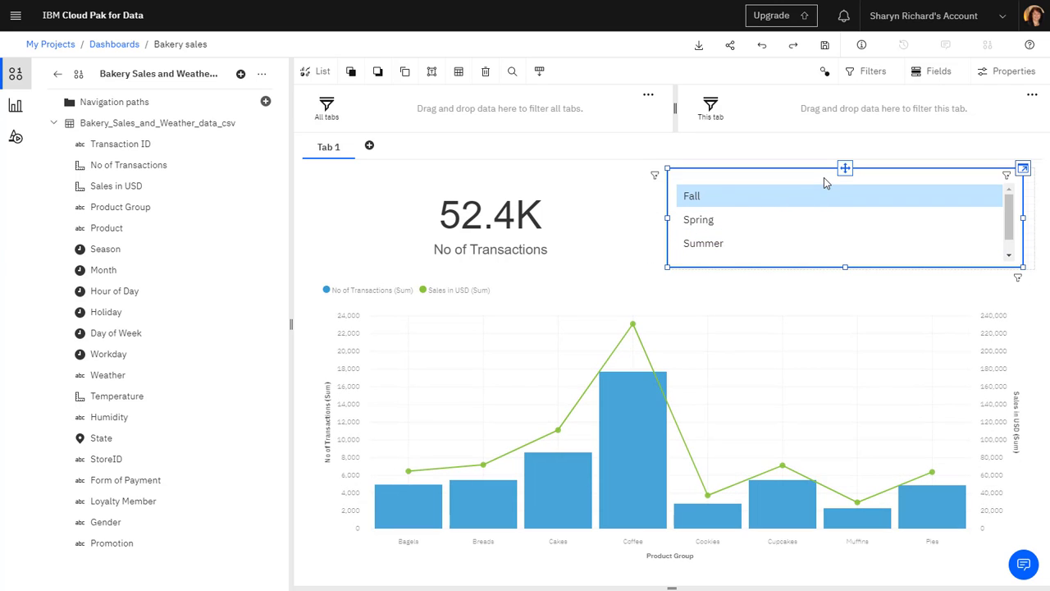
# Rename the dashboard's first tab as Main Dash
pyautogui.doubleClick(330, 148)
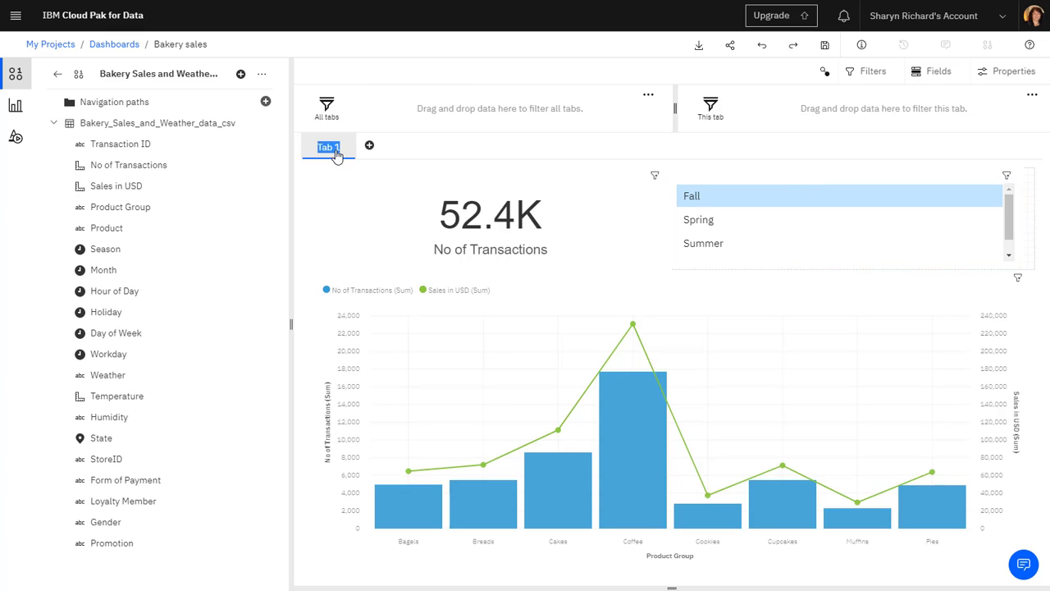
pyautogui.write('Main Dash')
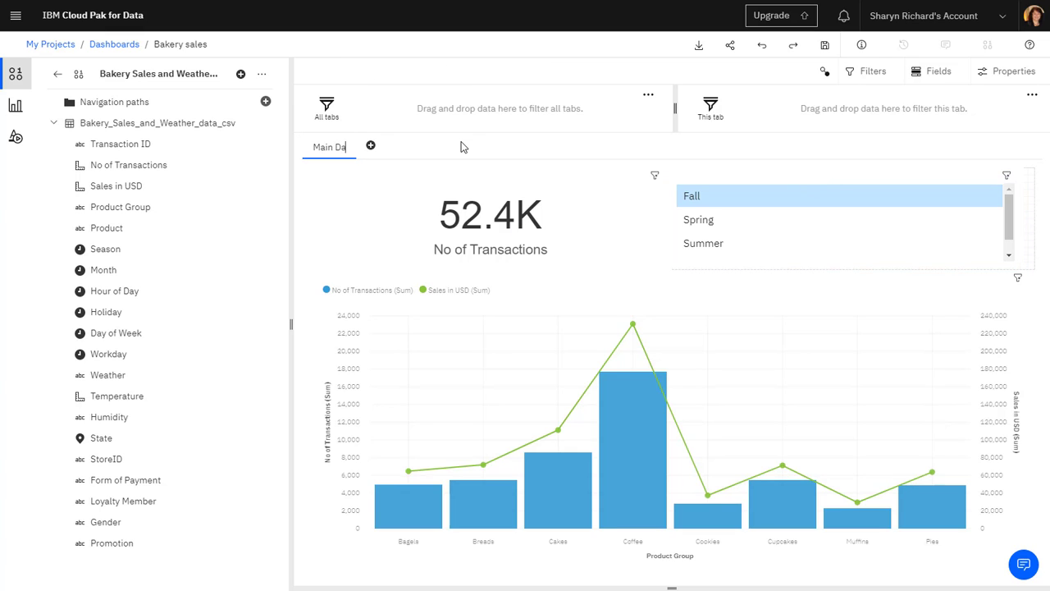
pyautogui.press('Return')
# Add a second dashboard tab using the template with four equal panels
pyautogui.click(381, 149)
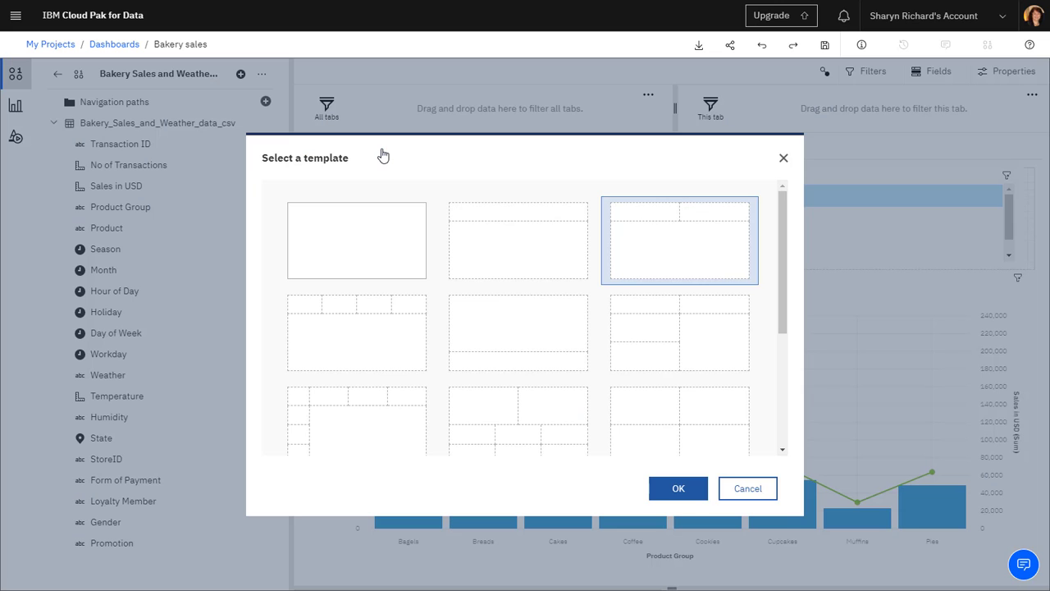
pyautogui.click(669, 418)
pyautogui.click(678, 489)
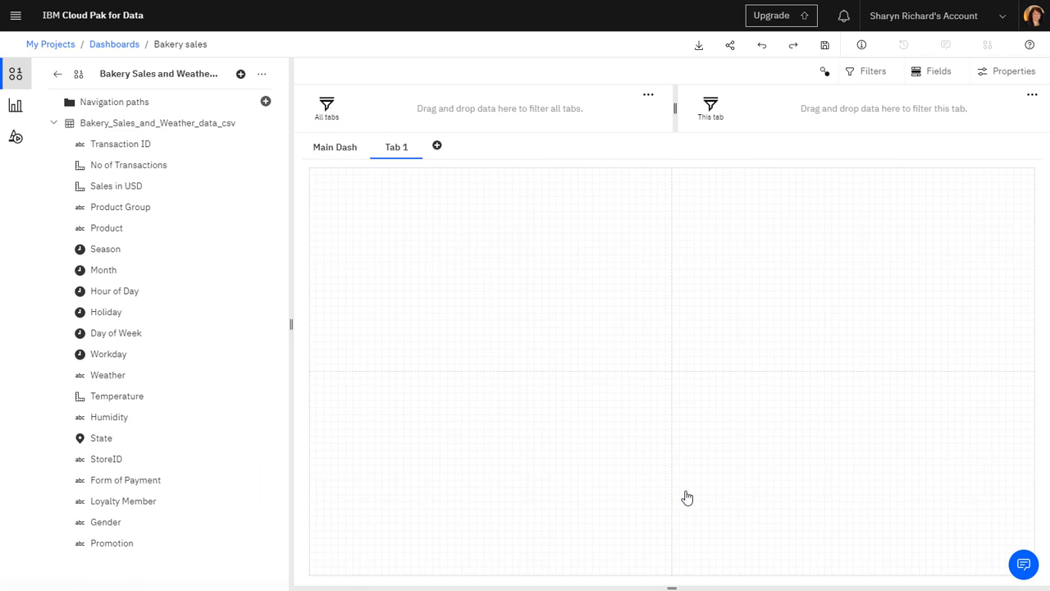
# Add a bar chart to the upper-left panel with Season as Bars, No of Transactions as Length and Promotion as Color
pyautogui.click(14, 113)
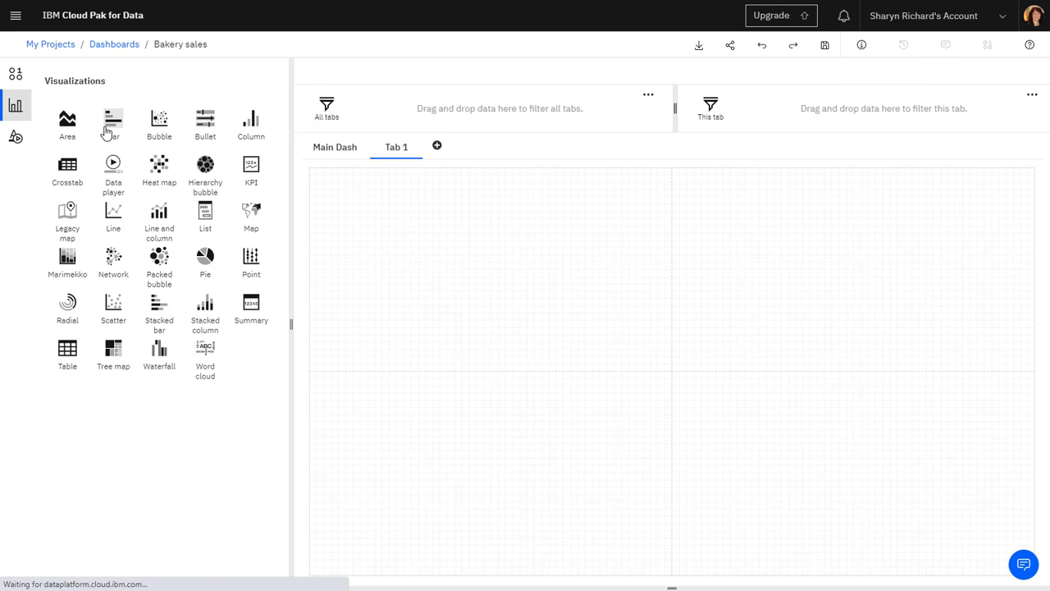
pyautogui.moveTo(110, 131); pyautogui.dragTo(485, 277)
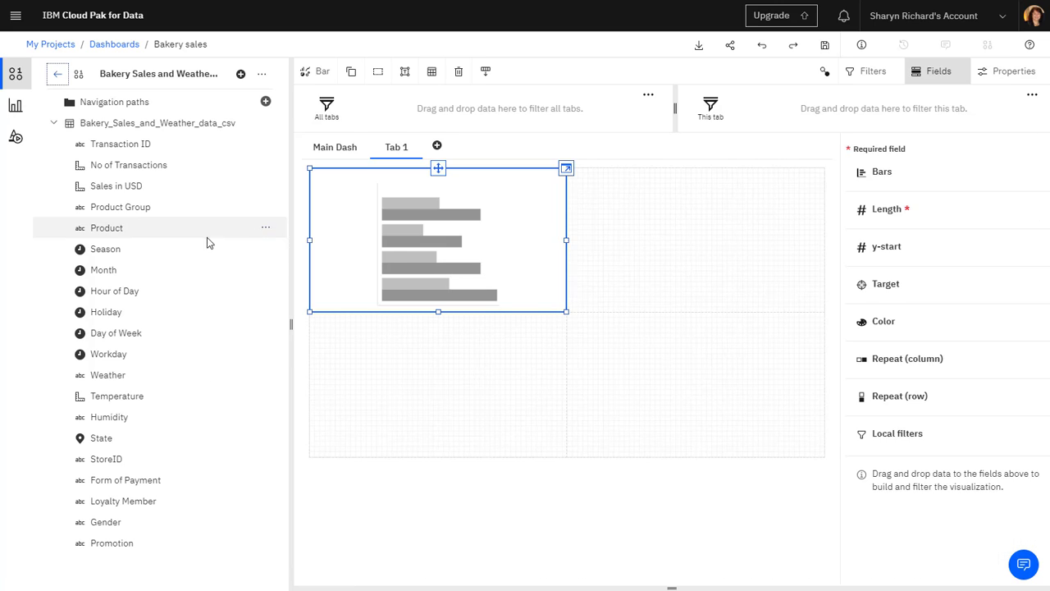
pyautogui.moveTo(209, 249); pyautogui.dragTo(950, 176)
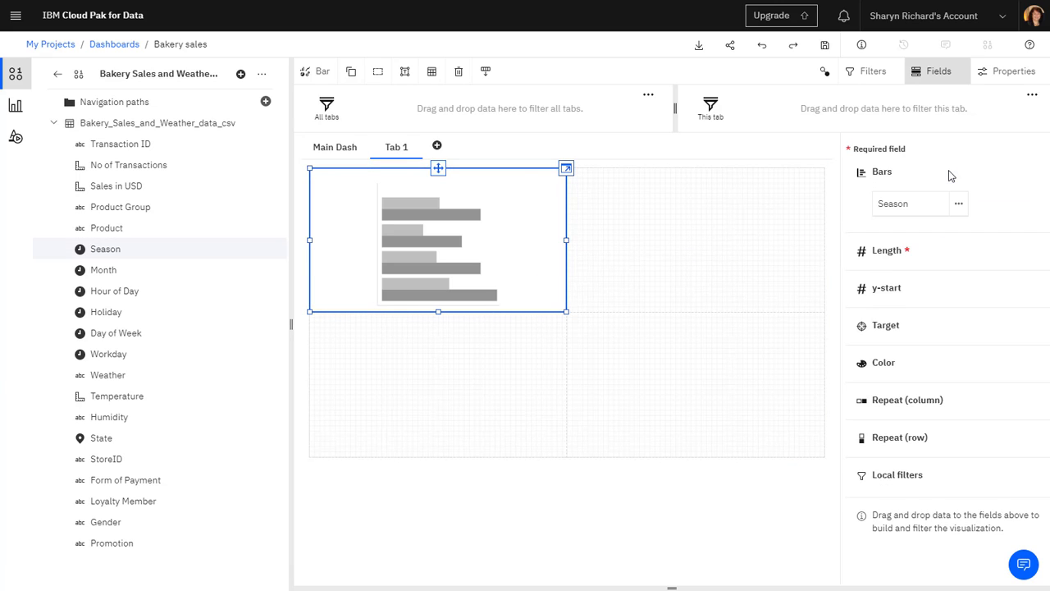
pyautogui.moveTo(202, 165); pyautogui.dragTo(925, 253)
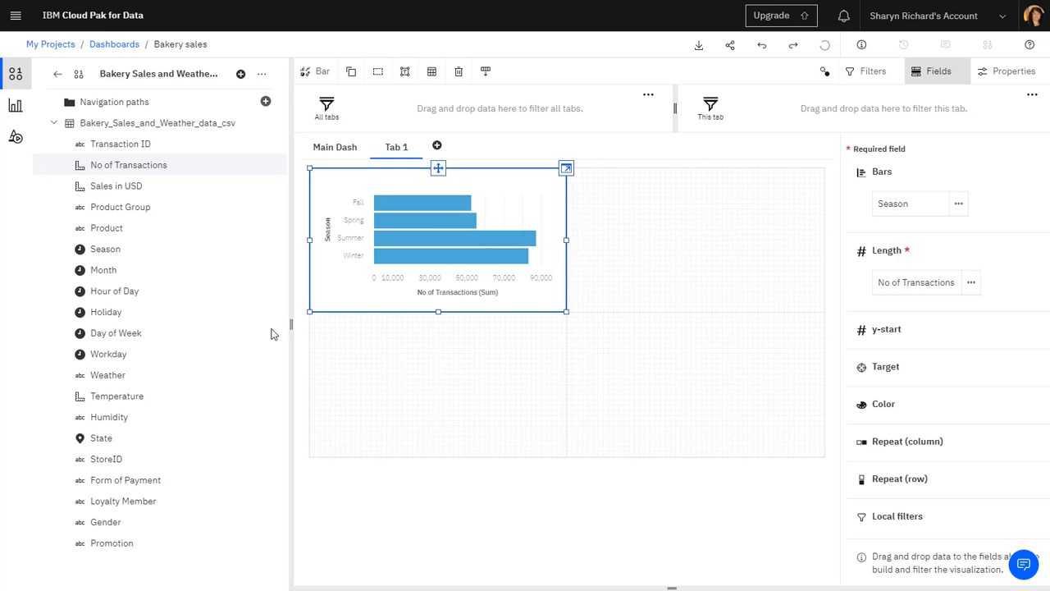
pyautogui.moveTo(245, 535); pyautogui.dragTo(929, 407)
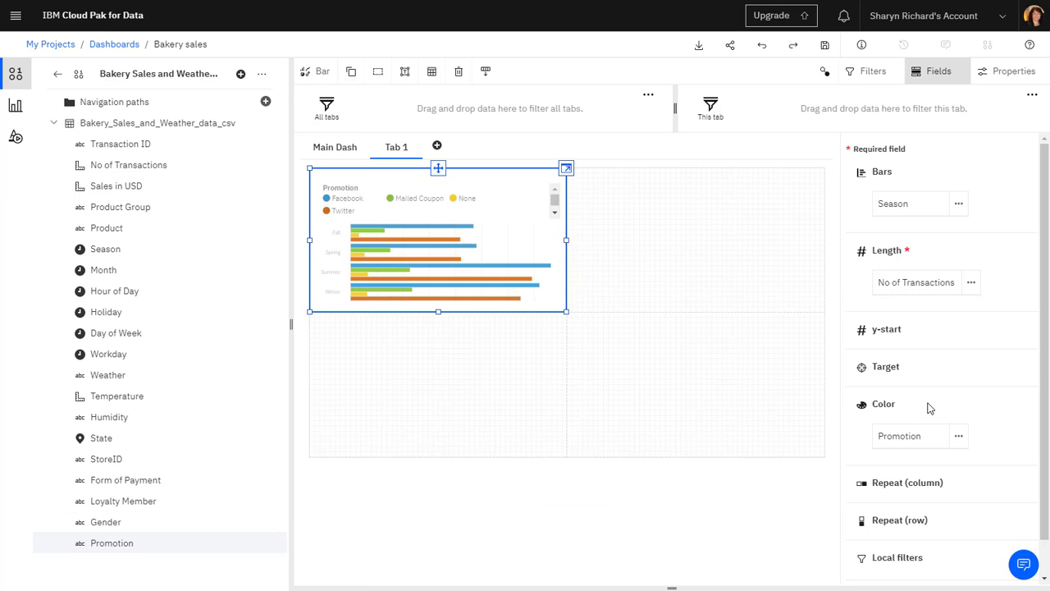
# Add a scatter chart to the upper-right panel with No of Transactions on the x-axis, Sales in USD on the y-axis and Month as Points
pyautogui.click(14, 109)
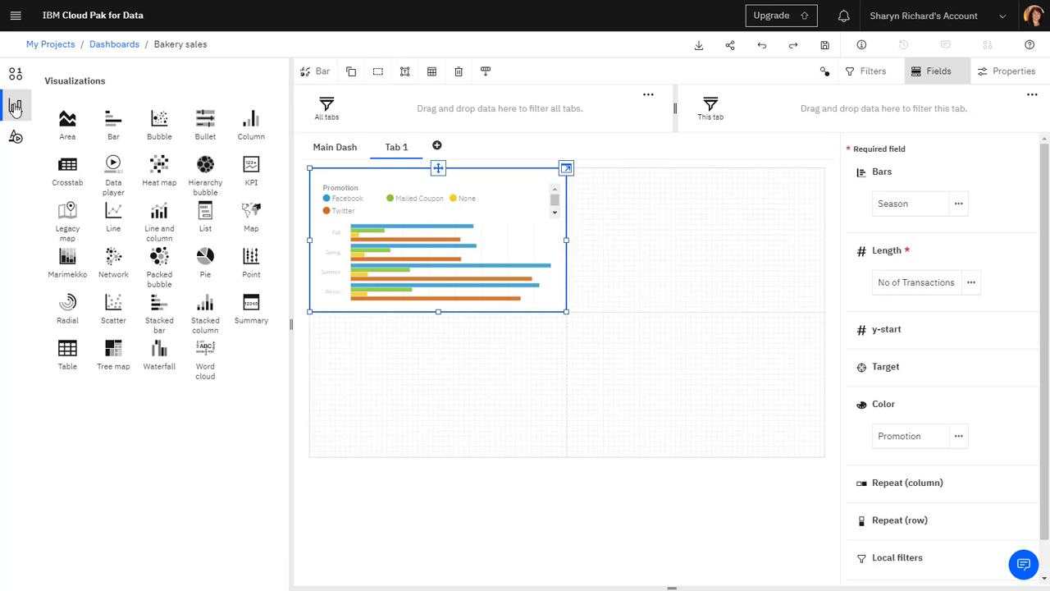
pyautogui.moveTo(112, 304); pyautogui.dragTo(706, 244)
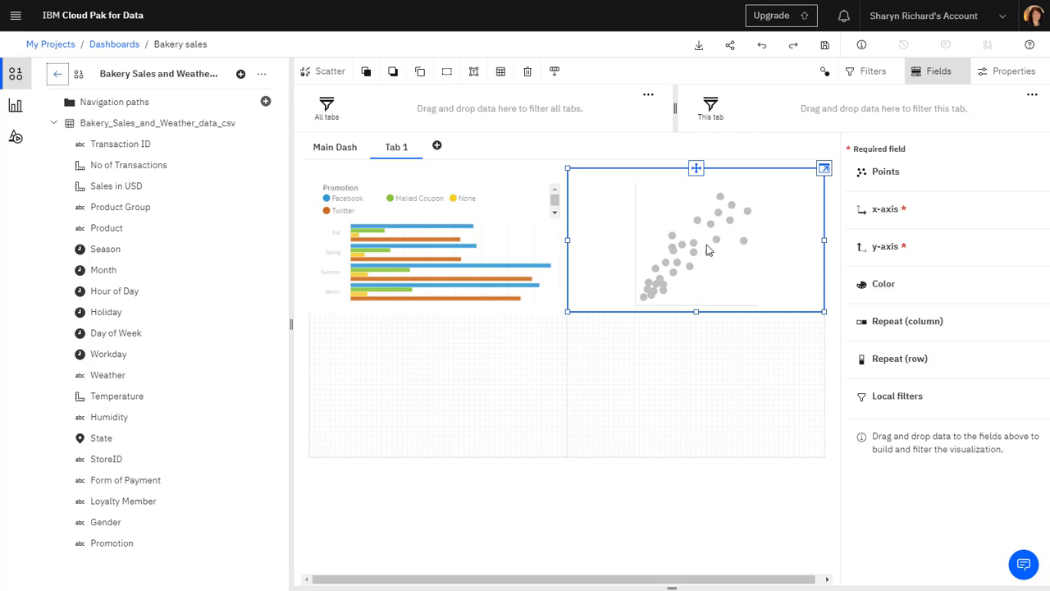
pyautogui.moveTo(204, 171); pyautogui.dragTo(931, 222)
pyautogui.moveTo(192, 193); pyautogui.dragTo(955, 293)
pyautogui.moveTo(103, 270); pyautogui.dragTo(921, 176)
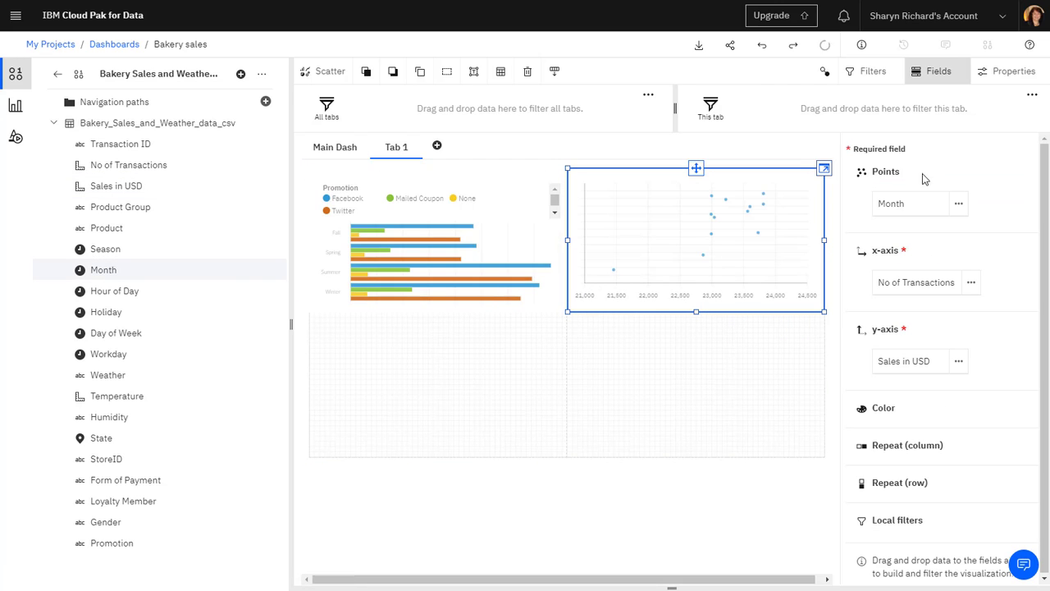
# Add a stacked column chart to the lower-left panel with Product Group as Bars, Sales in USD as Length and Season as Color
pyautogui.click(15, 105)
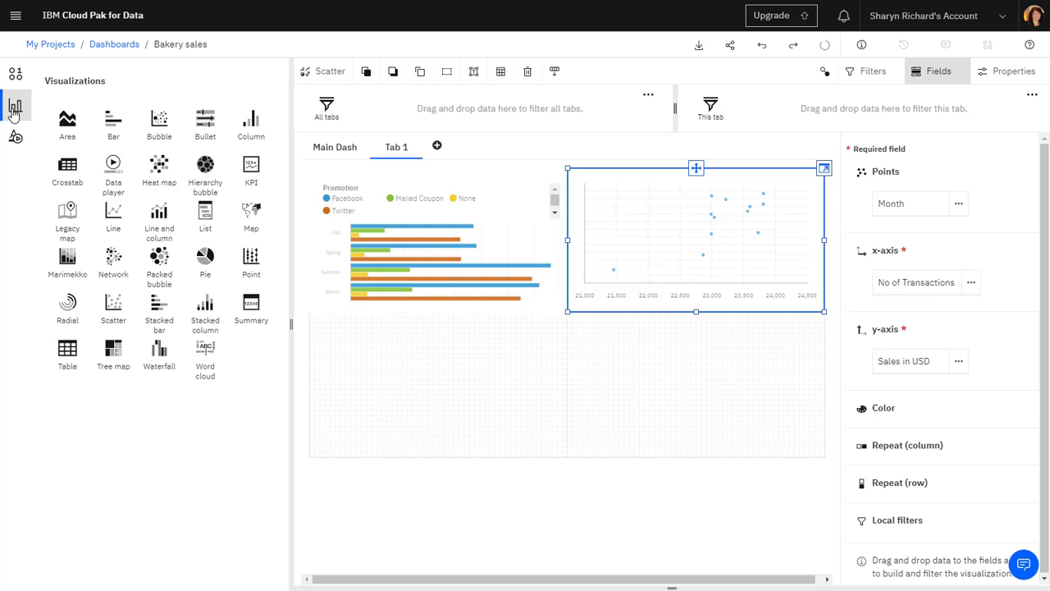
pyautogui.moveTo(202, 310); pyautogui.dragTo(438, 391)
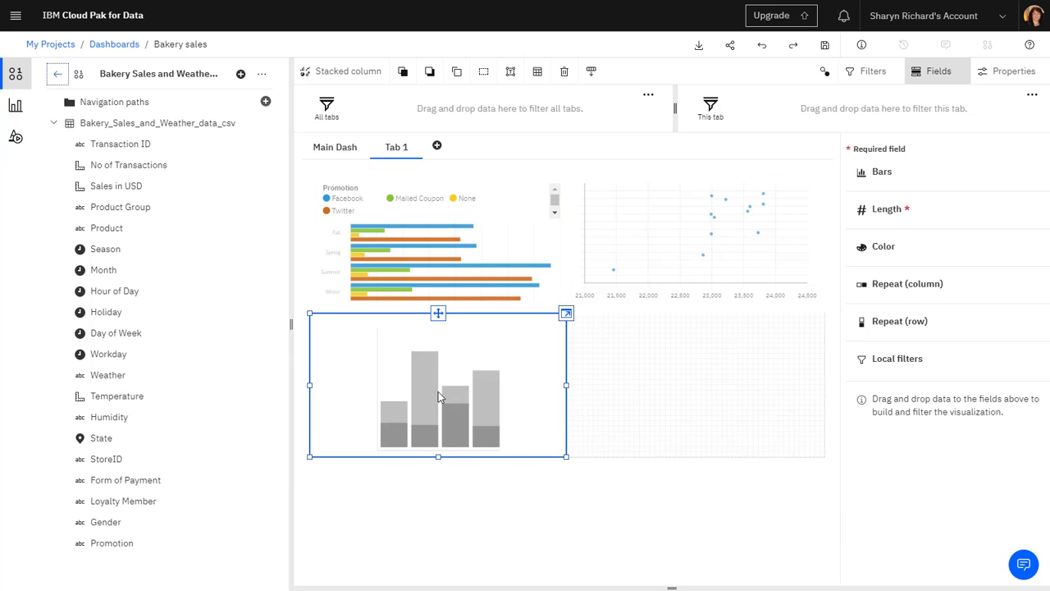
pyautogui.click(161, 212)
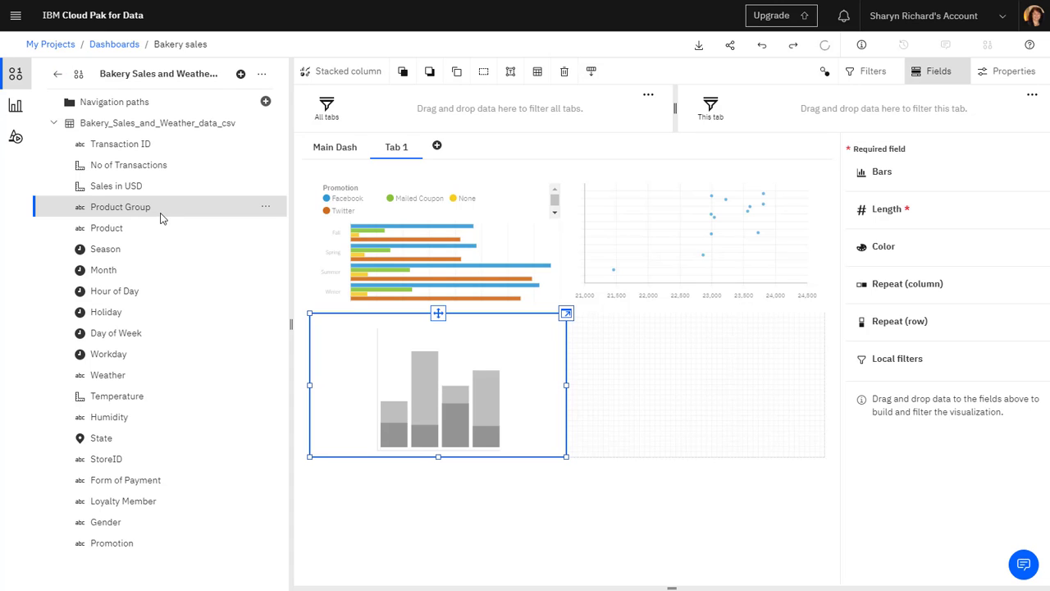
pyautogui.moveTo(161, 218); pyautogui.dragTo(904, 178)
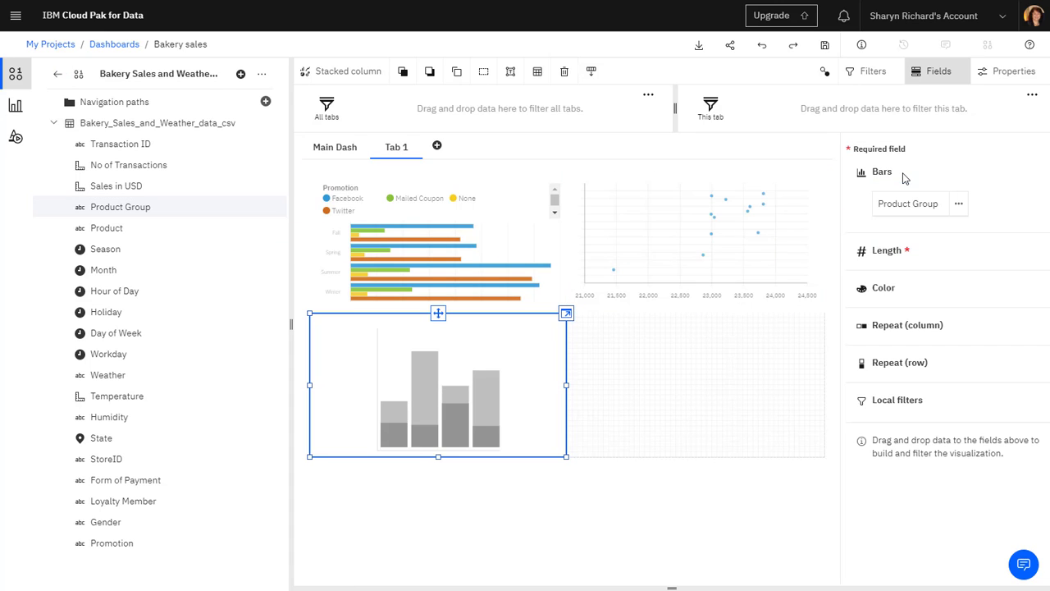
pyautogui.moveTo(155, 189); pyautogui.dragTo(947, 249)
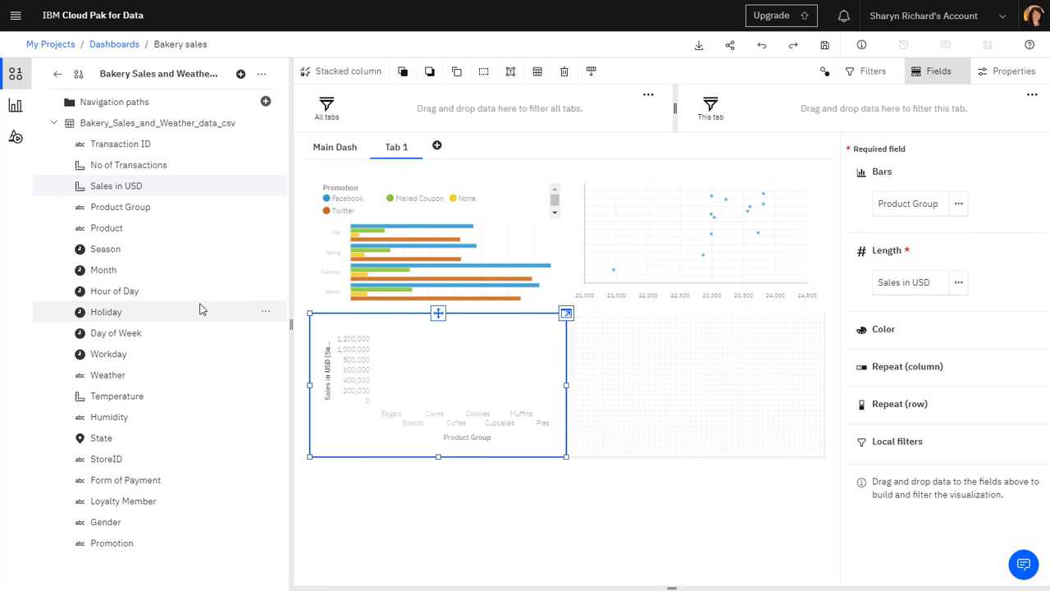
pyautogui.moveTo(129, 256); pyautogui.dragTo(930, 335)
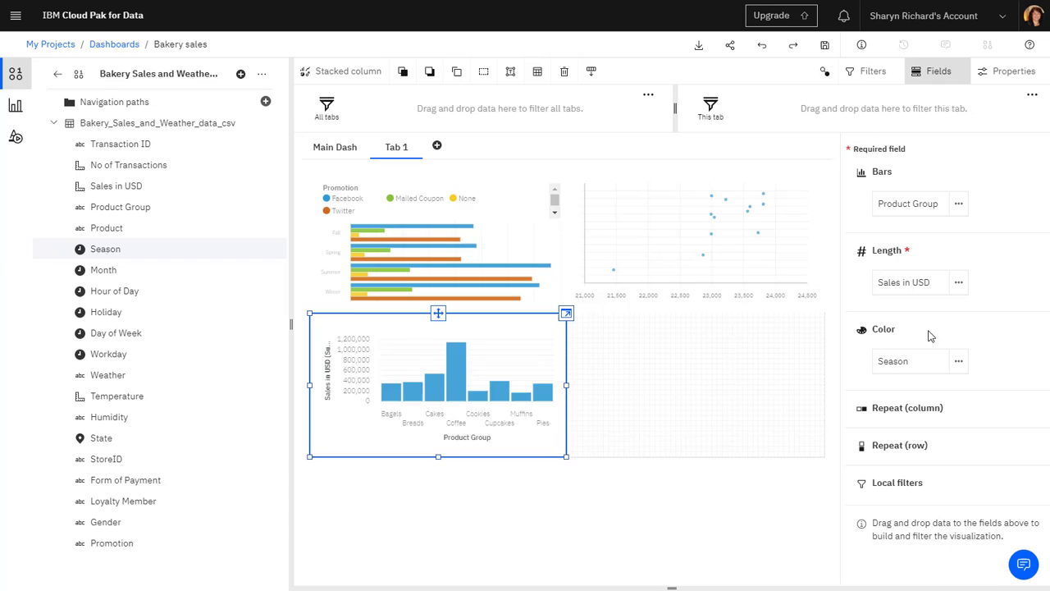
# Summarize the stacked column chart's Sales in USD by Average and look at the calculation options without creating a calculation
pyautogui.click(958, 282)
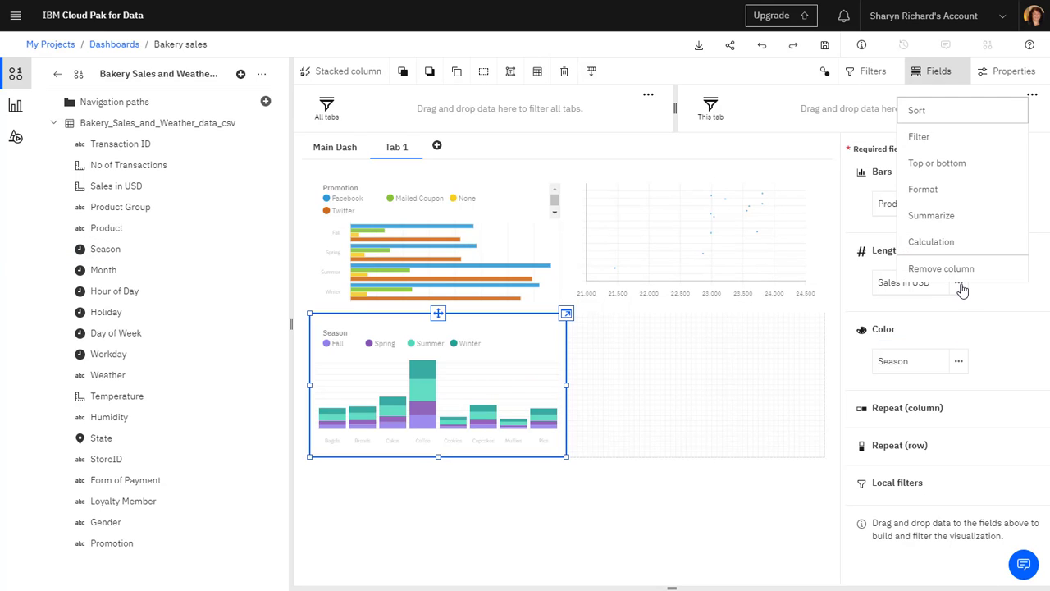
pyautogui.click(960, 218)
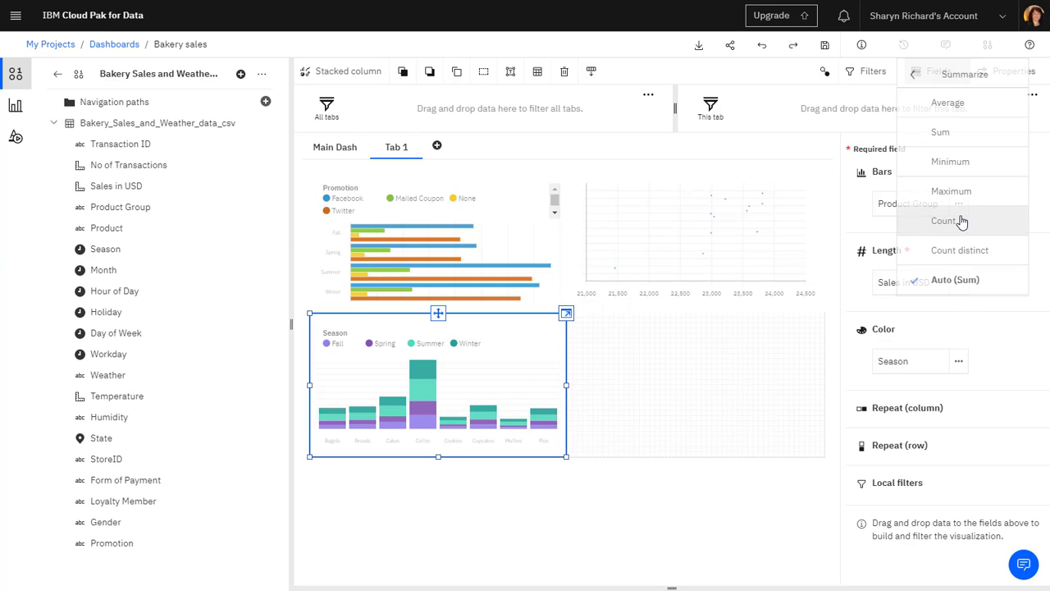
pyautogui.click(973, 113)
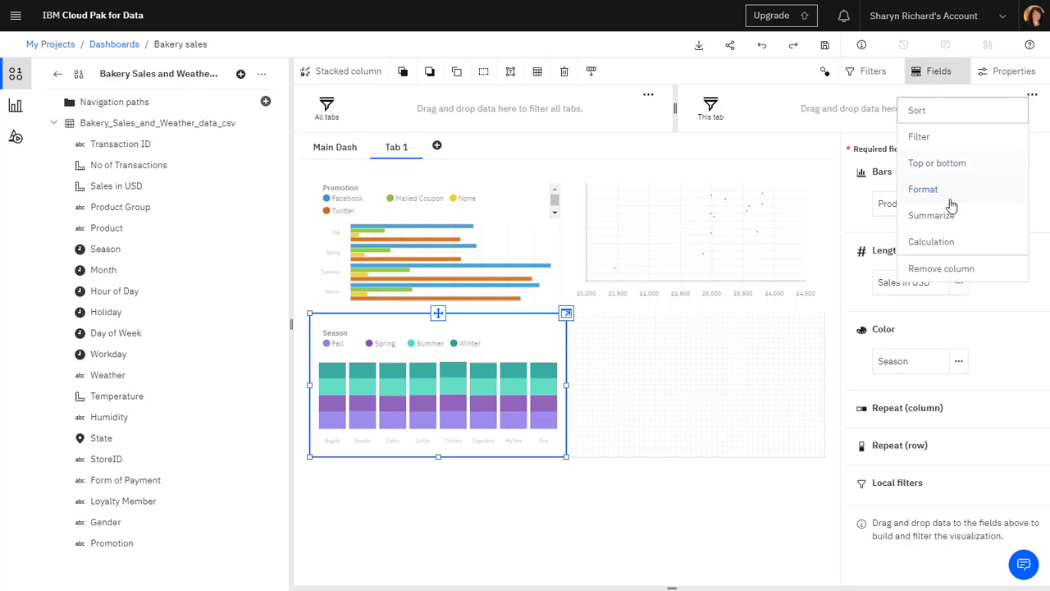
pyautogui.click(976, 248)
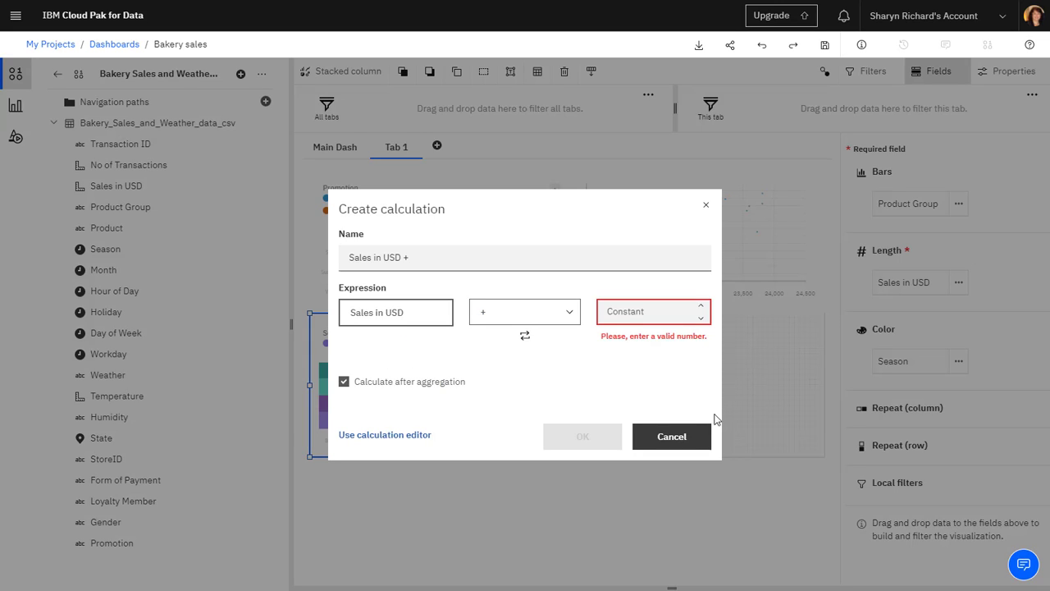
pyautogui.click(697, 438)
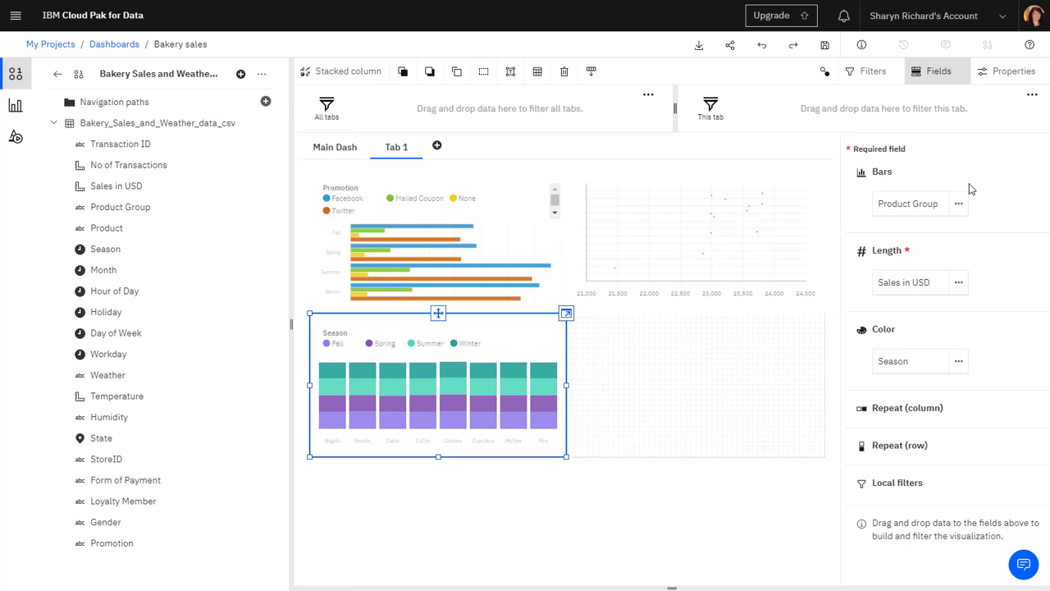
pyautogui.click(966, 81)
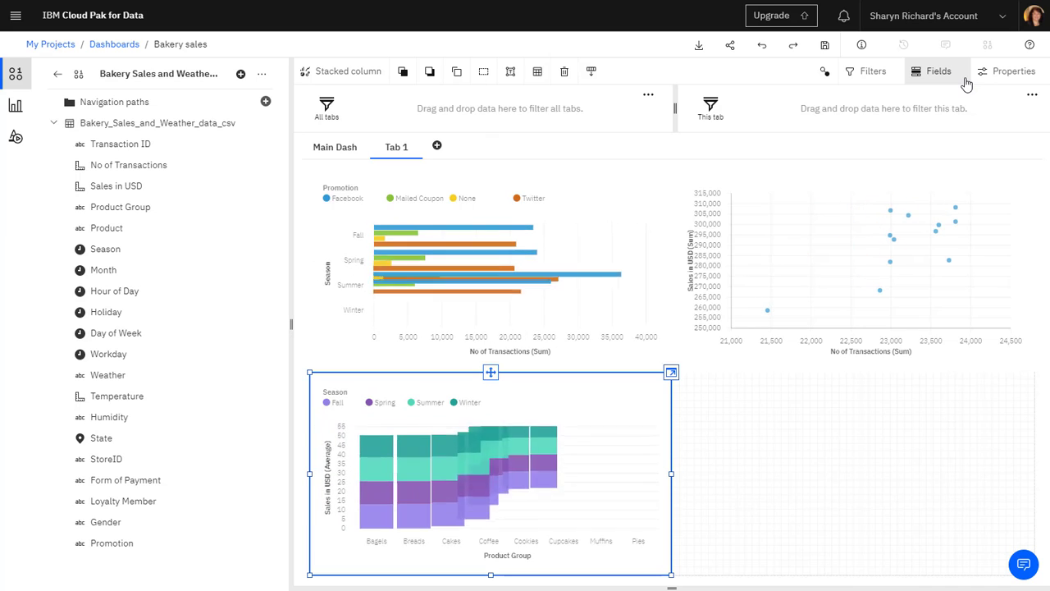
# Place No of Transactions and State together as one visualization in the empty lower-right panel
pyautogui.click(216, 165)
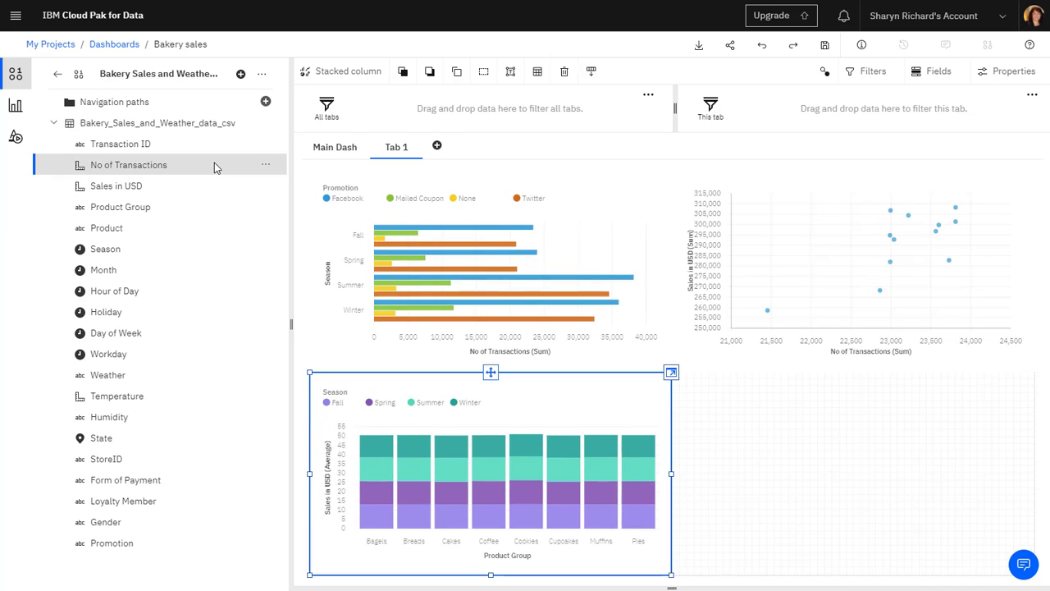
pyautogui.keyDown('ctrl'); pyautogui.click(149, 448); pyautogui.keyUp('ctrl')
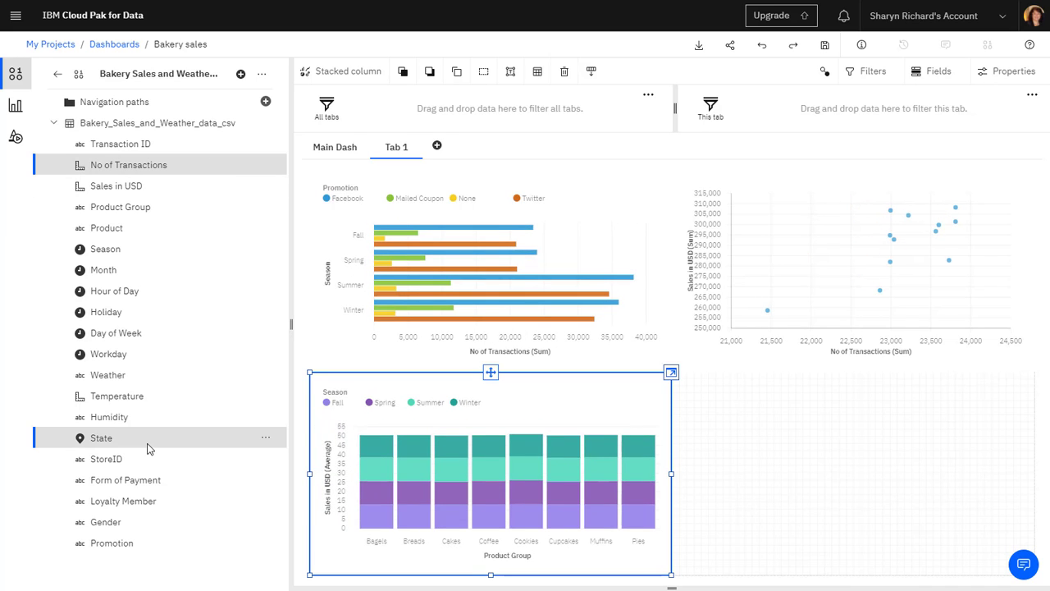
pyautogui.moveTo(149, 449); pyautogui.dragTo(854, 483)
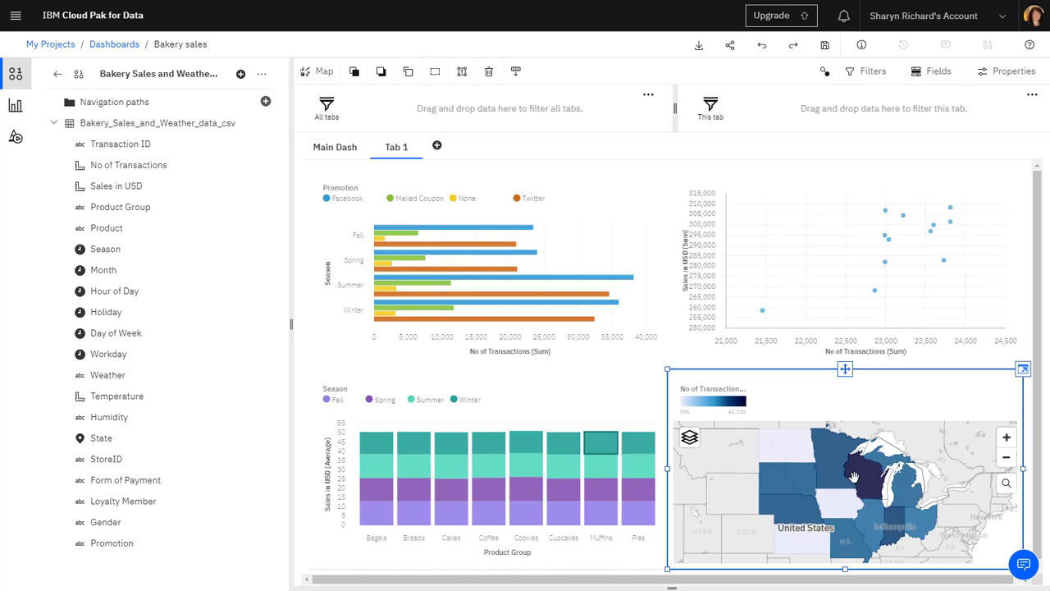
# Review the map's assigned fields and its general and visualization properties
pyautogui.click(938, 70)
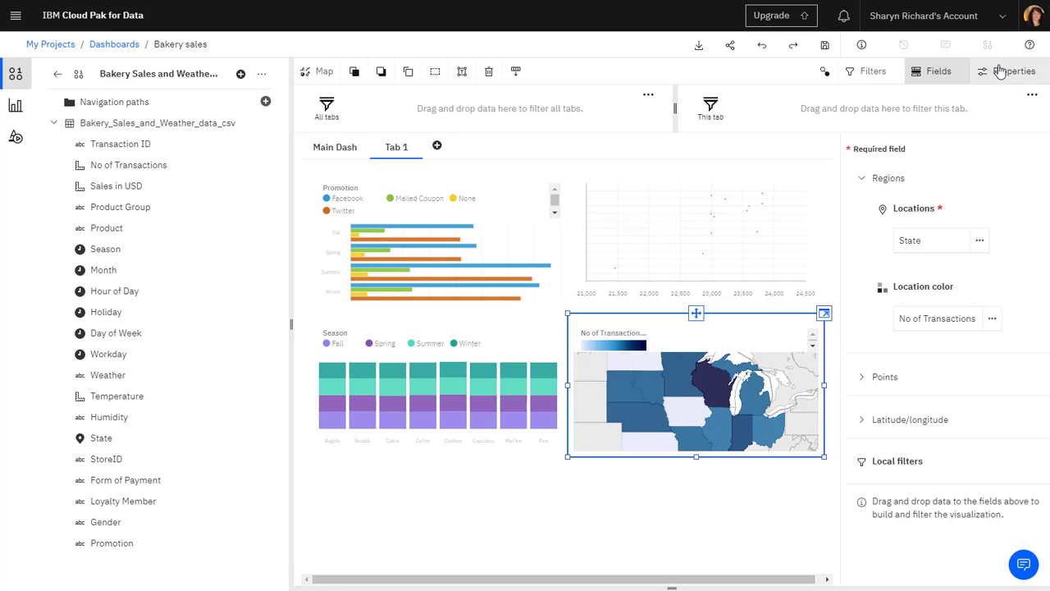
pyautogui.click(1000, 71)
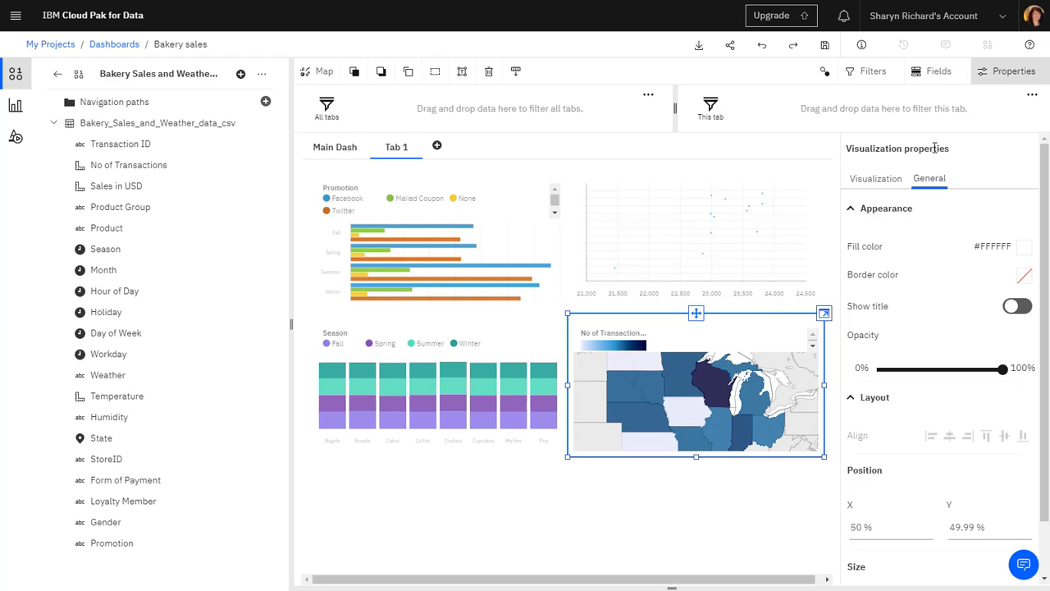
pyautogui.click(894, 179)
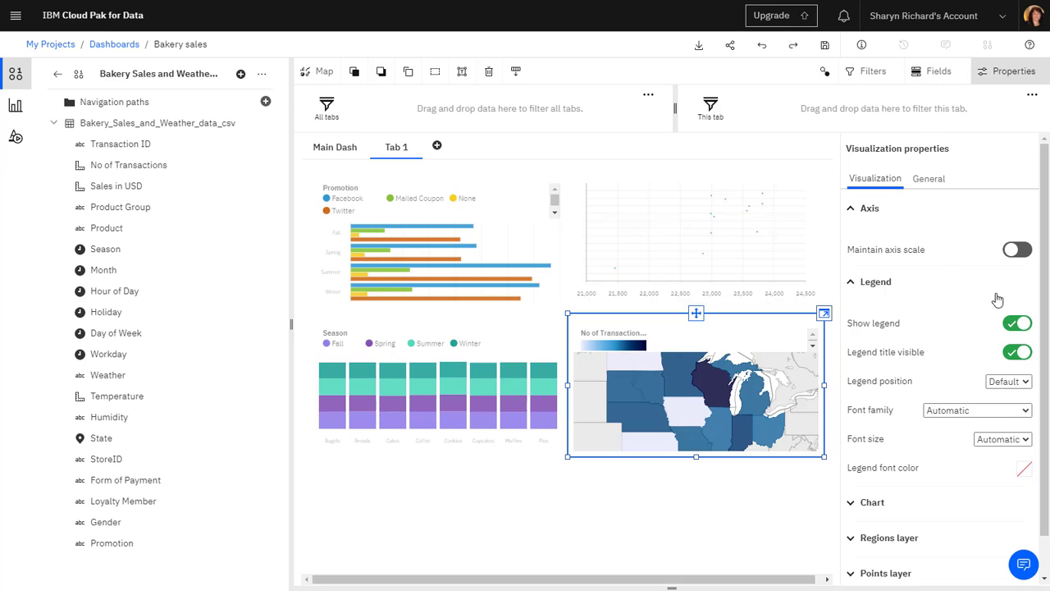
# Hide the map's legend and turn off its automatic zoom
pyautogui.click(1023, 325)
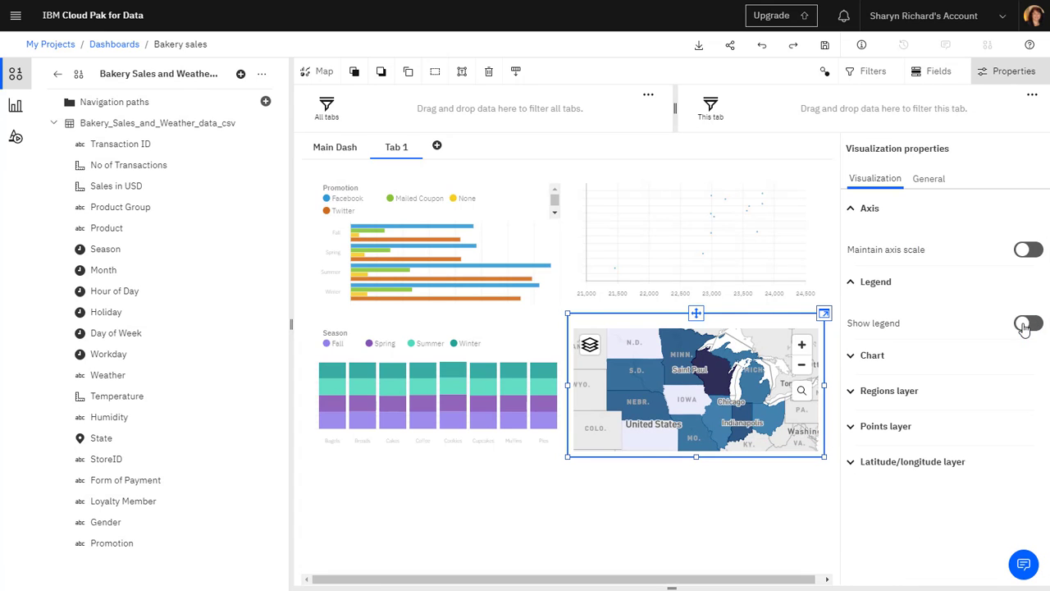
pyautogui.click(851, 359)
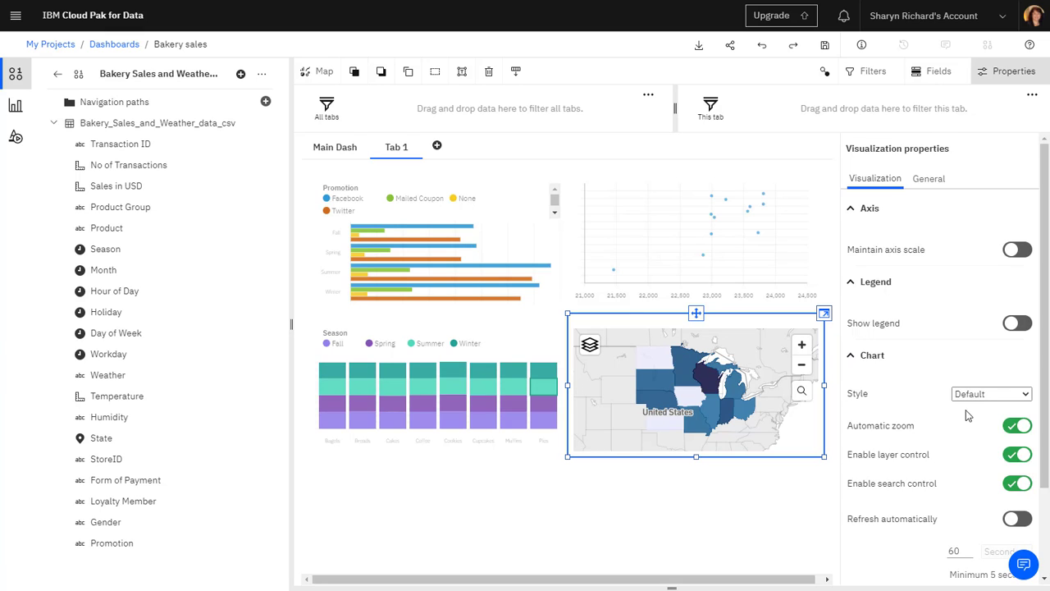
pyautogui.click(1019, 430)
# Show a title on the map visualization and set it to "Transactions by State"
pyautogui.click(942, 179)
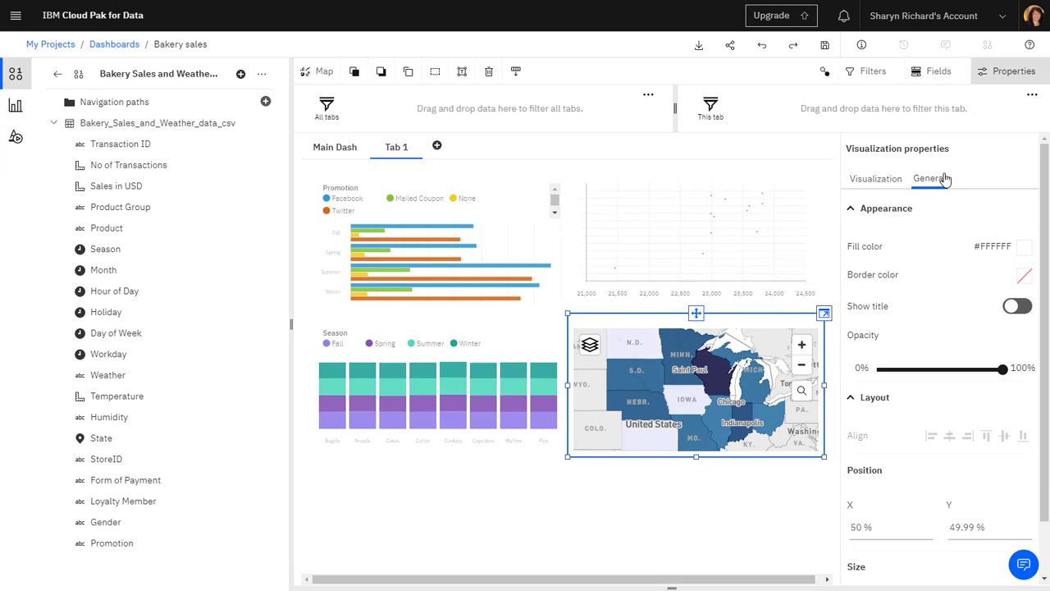
pyautogui.click(1015, 306)
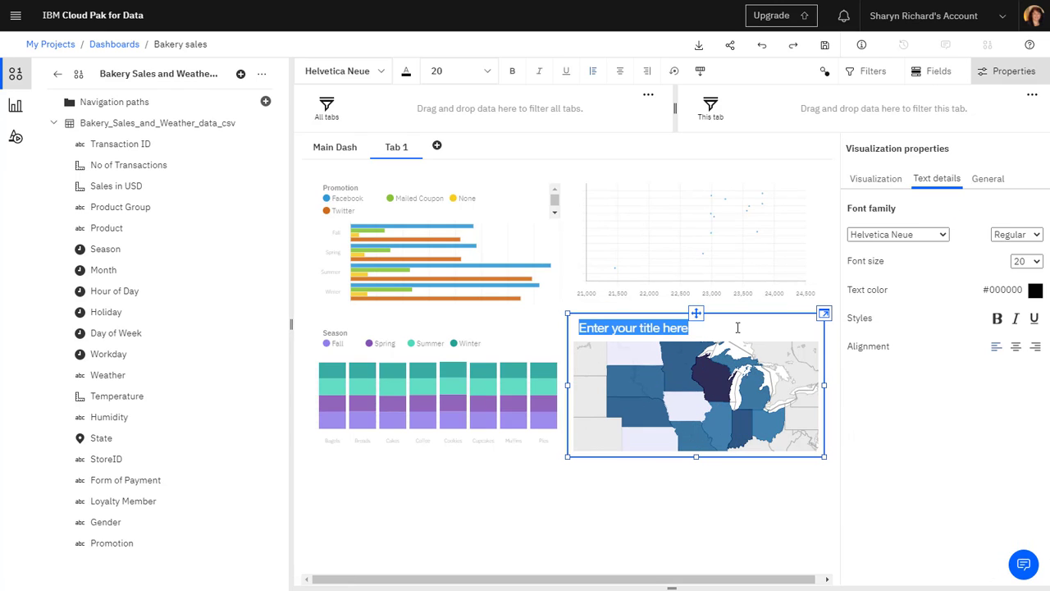
pyautogui.write('Transactions by State')
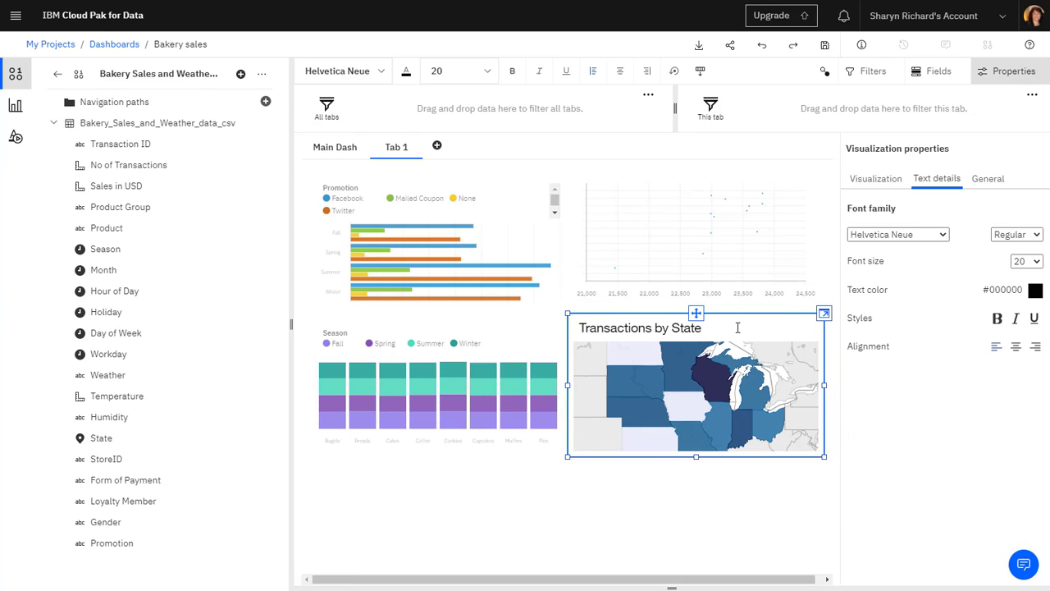
pyautogui.click(775, 487)
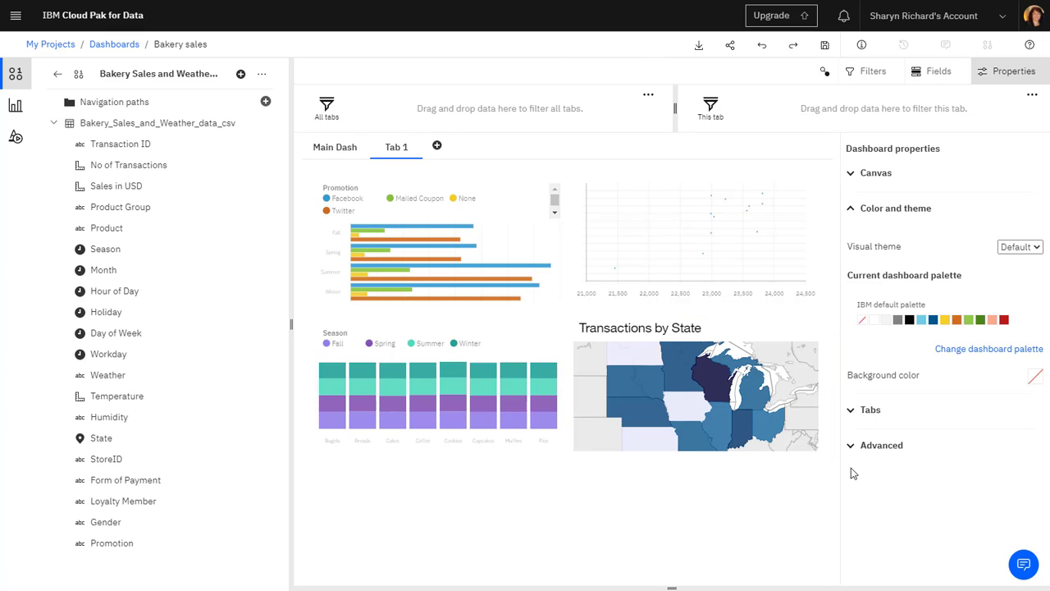
# Set the dashboard's visual theme to Dark and close its properties
pyautogui.click(1024, 247)
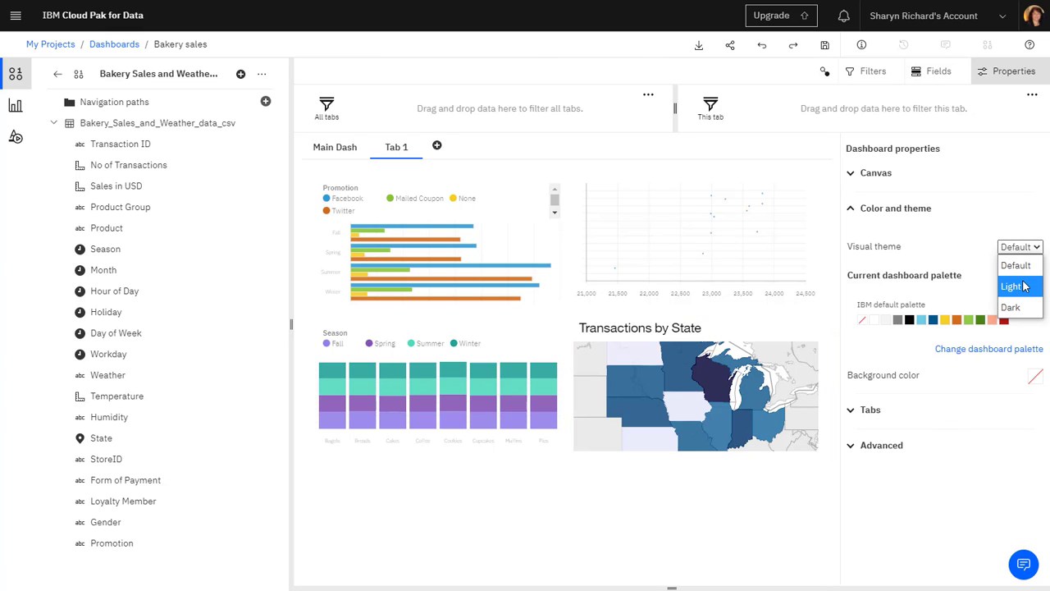
pyautogui.click(1018, 306)
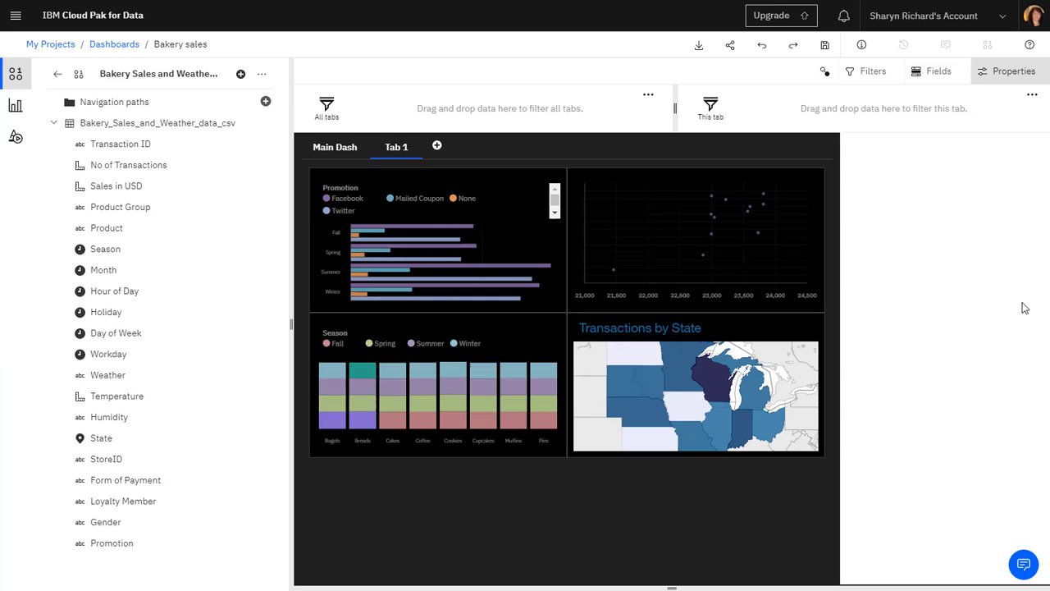
pyautogui.click(1014, 72)
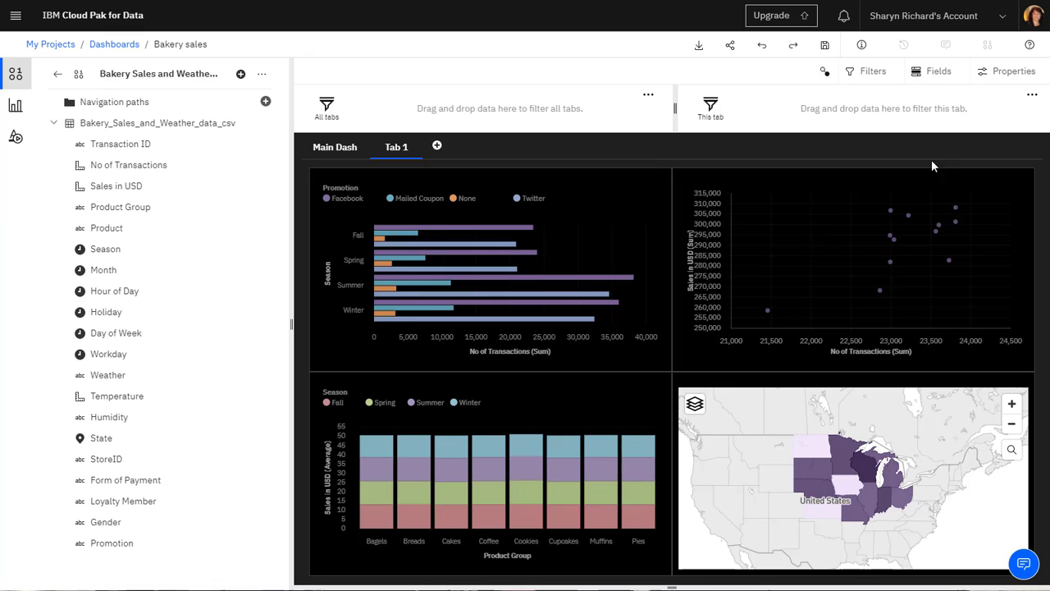
# Try filtering the charts by the September point in the scatter plot and remove that Month filter
pyautogui.click(893, 218)
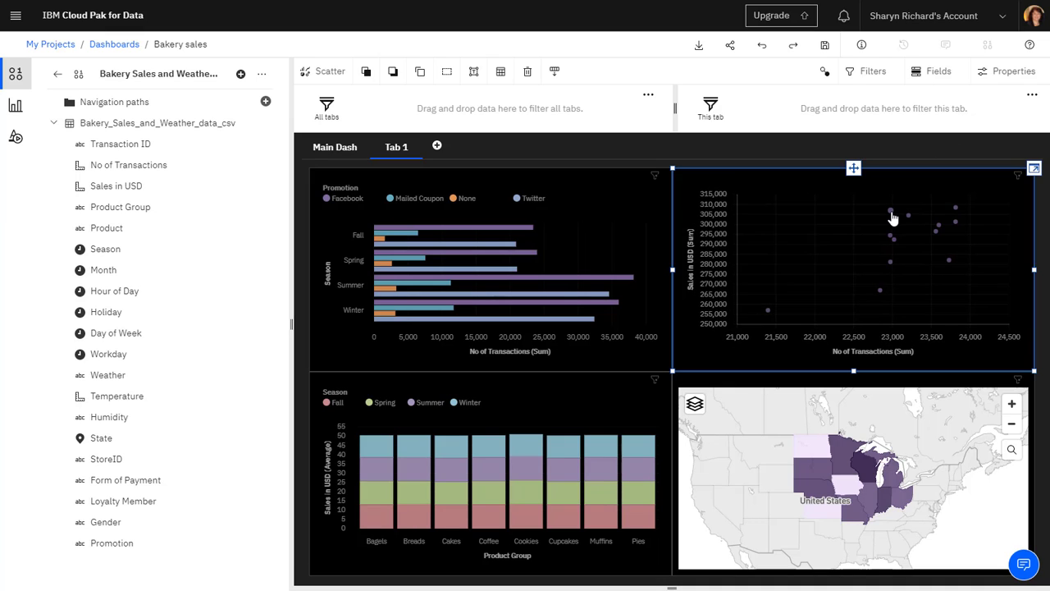
pyautogui.click(891, 213)
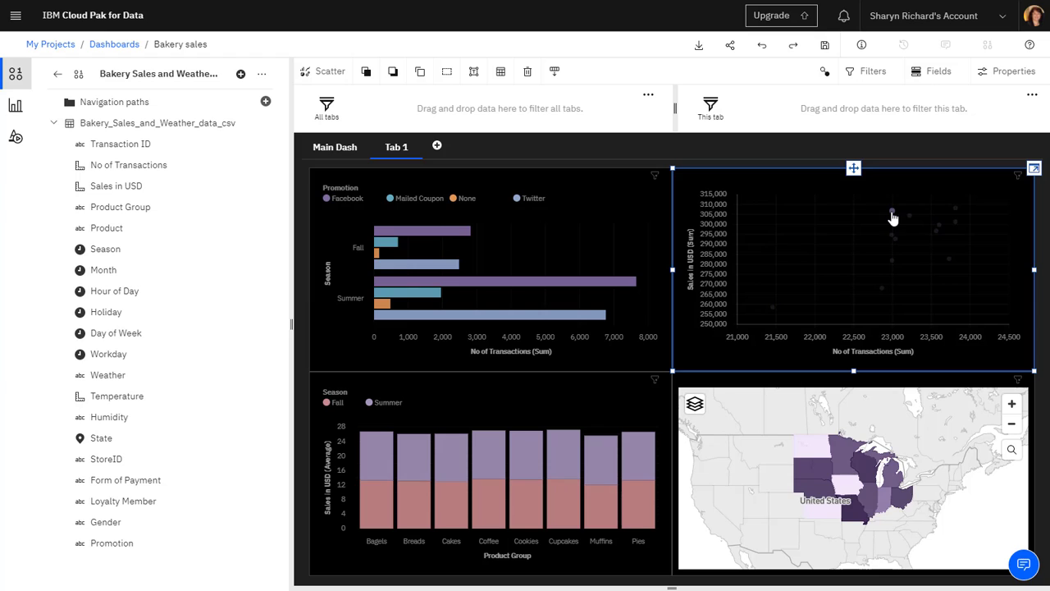
pyautogui.moveTo(1015, 182)
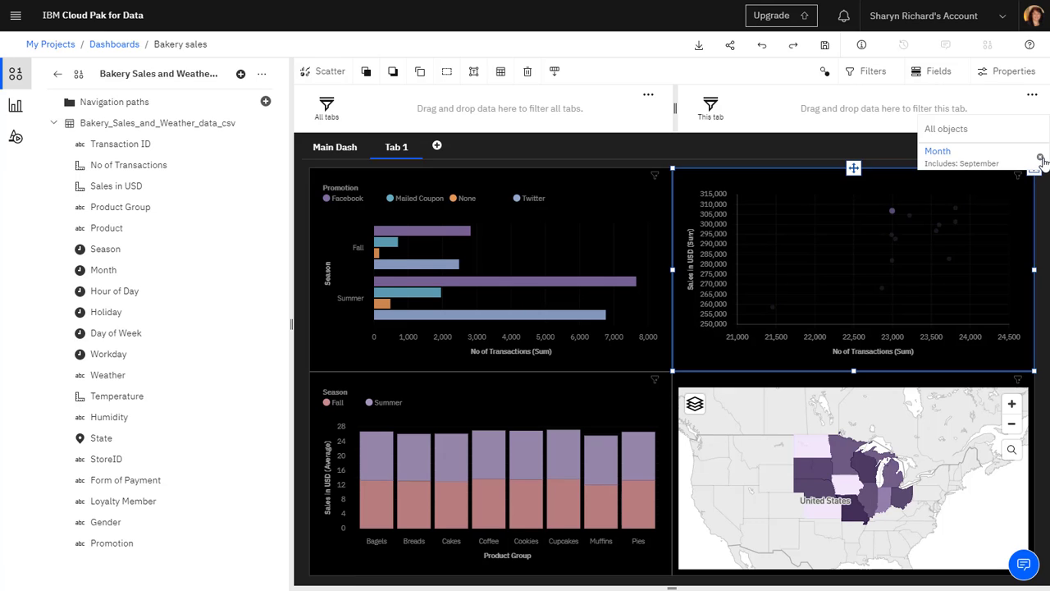
pyautogui.click(1040, 158)
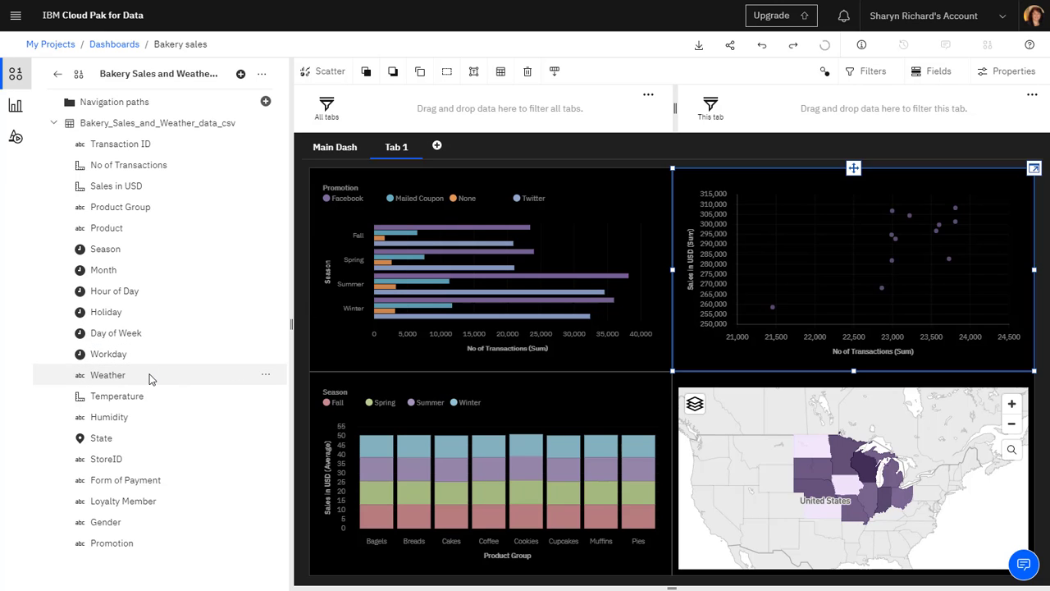
# Add Weather as a filter for all tabs and Season as a filter for this tab only
pyautogui.moveTo(149, 378); pyautogui.dragTo(433, 105)
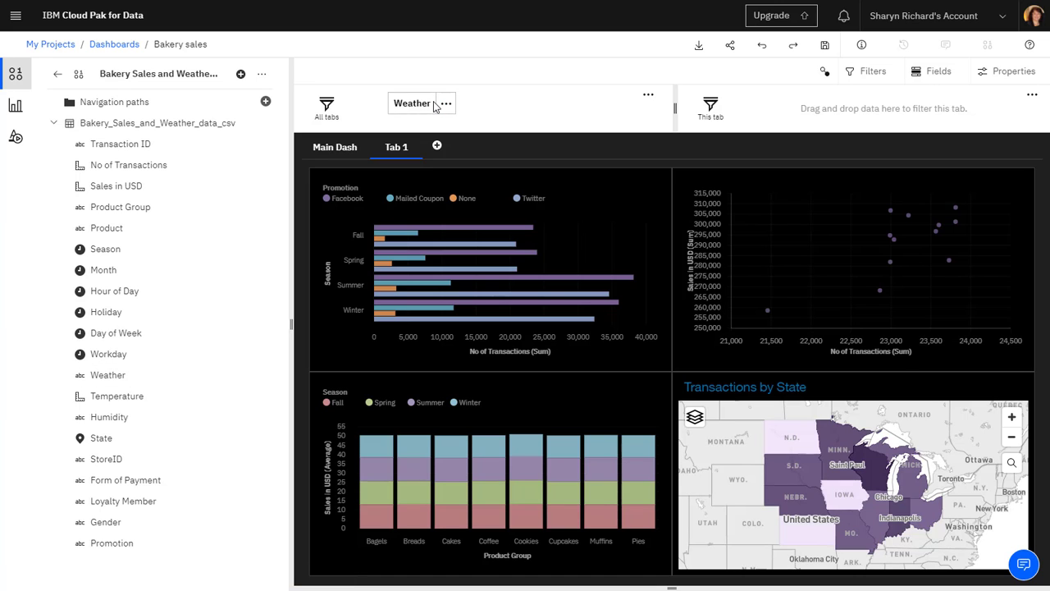
pyautogui.click(478, 105)
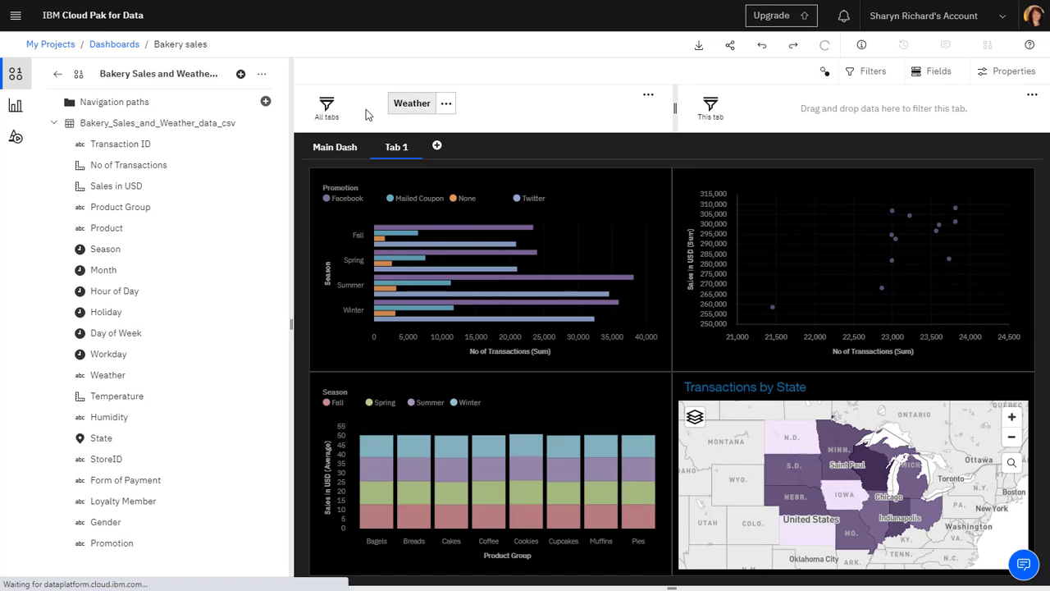
pyautogui.moveTo(149, 253); pyautogui.dragTo(835, 113)
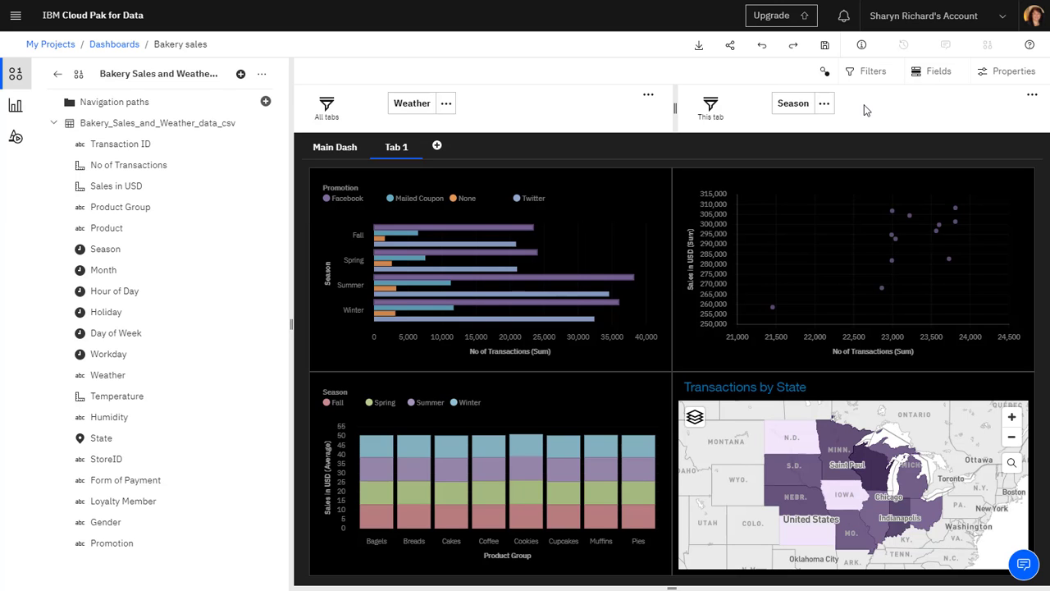
# Rename Tab 1 to "Custom Charts" and save the dashboard
pyautogui.click(16, 79)
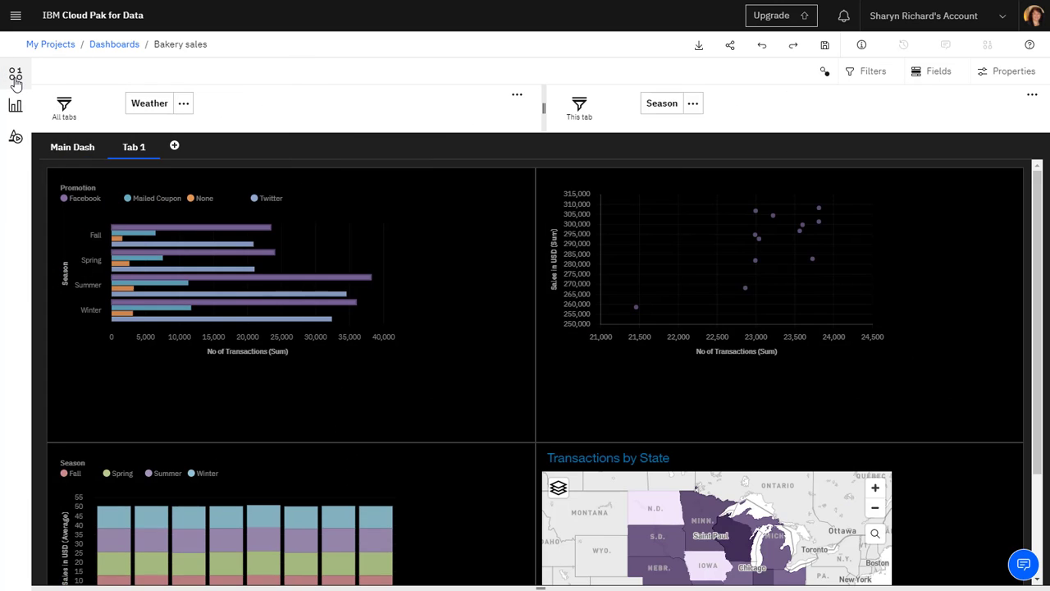
pyautogui.doubleClick(134, 148)
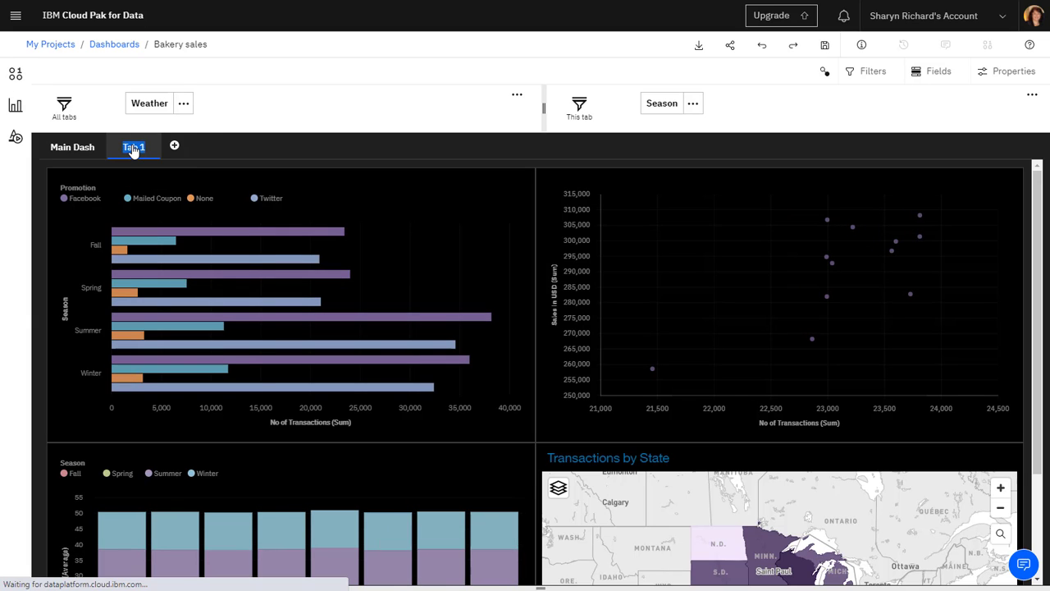
pyautogui.write('Custom Charts')
pyautogui.press('Return')
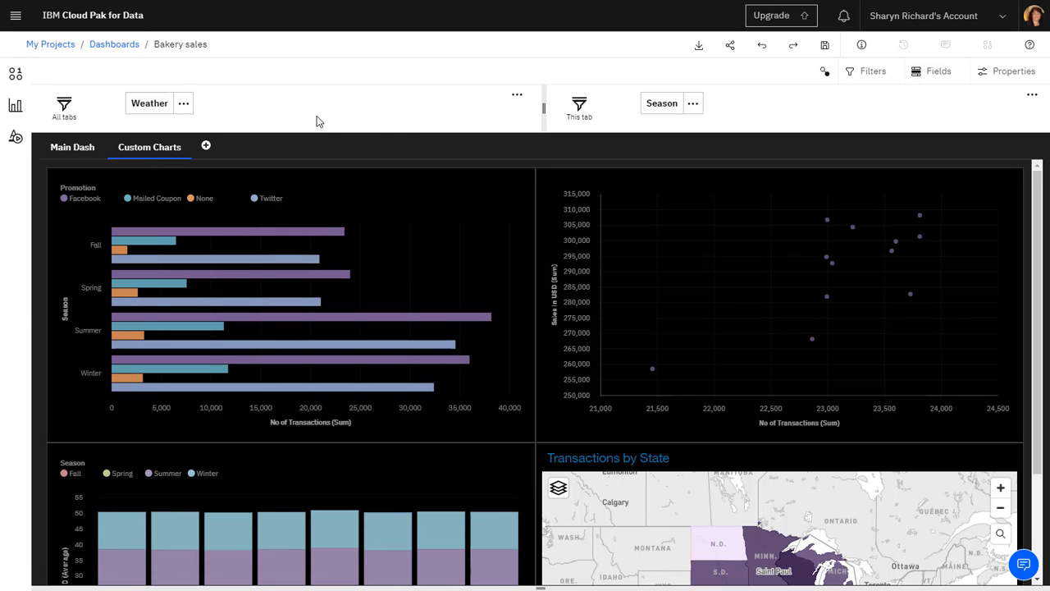
pyautogui.click(825, 48)
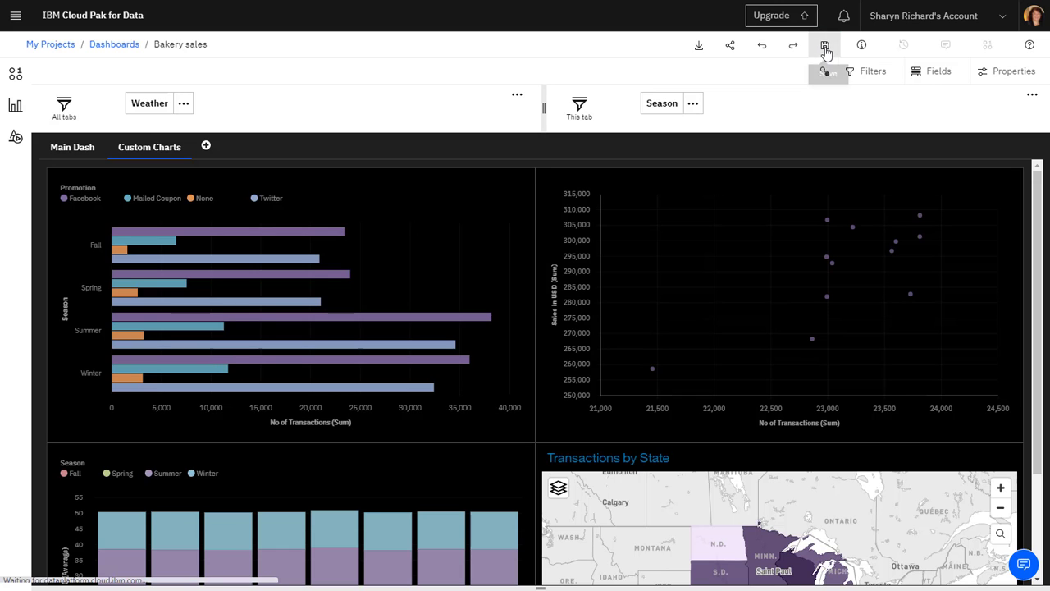
# Share the dashboard with anyone who has the link and copy its permanent link
pyautogui.click(730, 47)
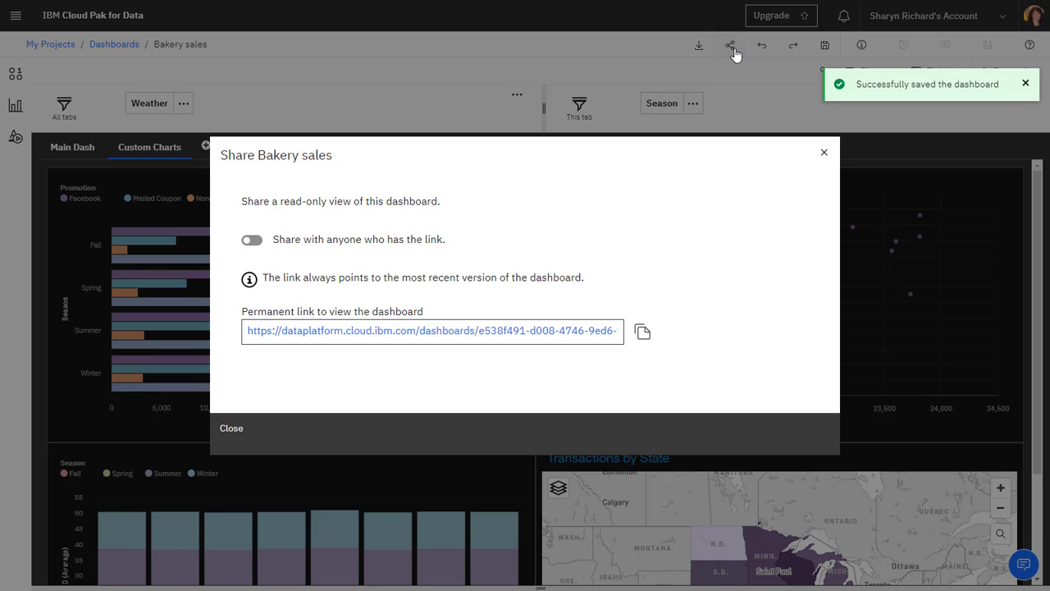
pyautogui.click(261, 244)
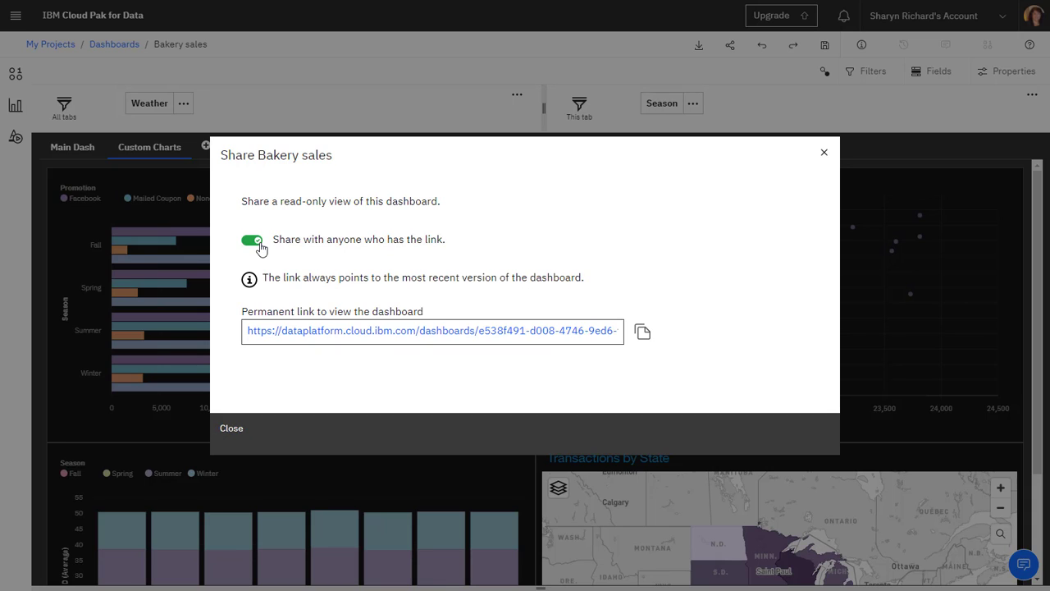
pyautogui.click(644, 336)
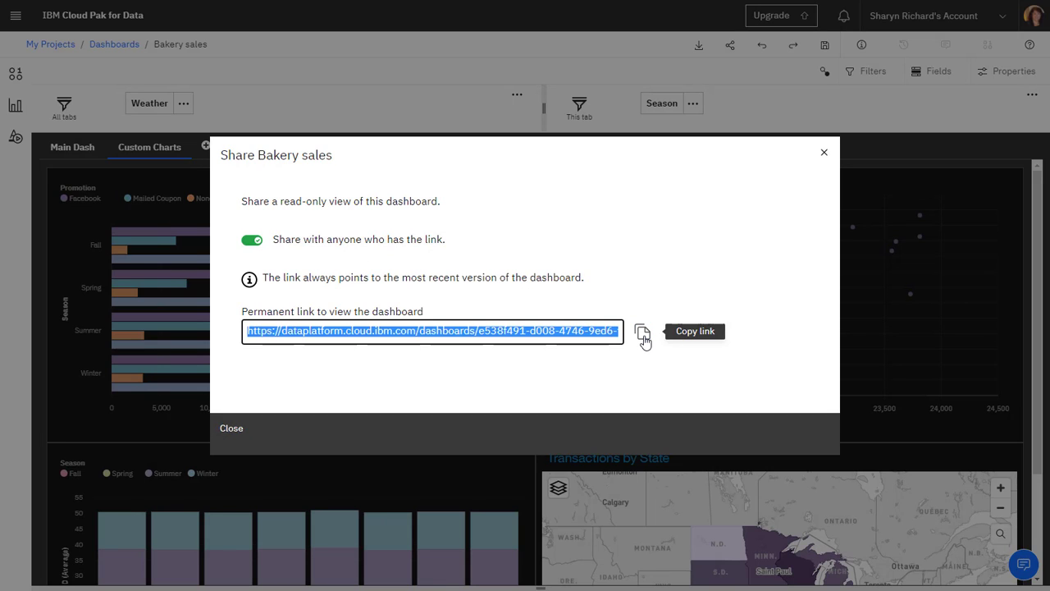
# Open the shared read-only view of the dashboard and filter Main Dash by Summer
pyautogui.click(621, 434)
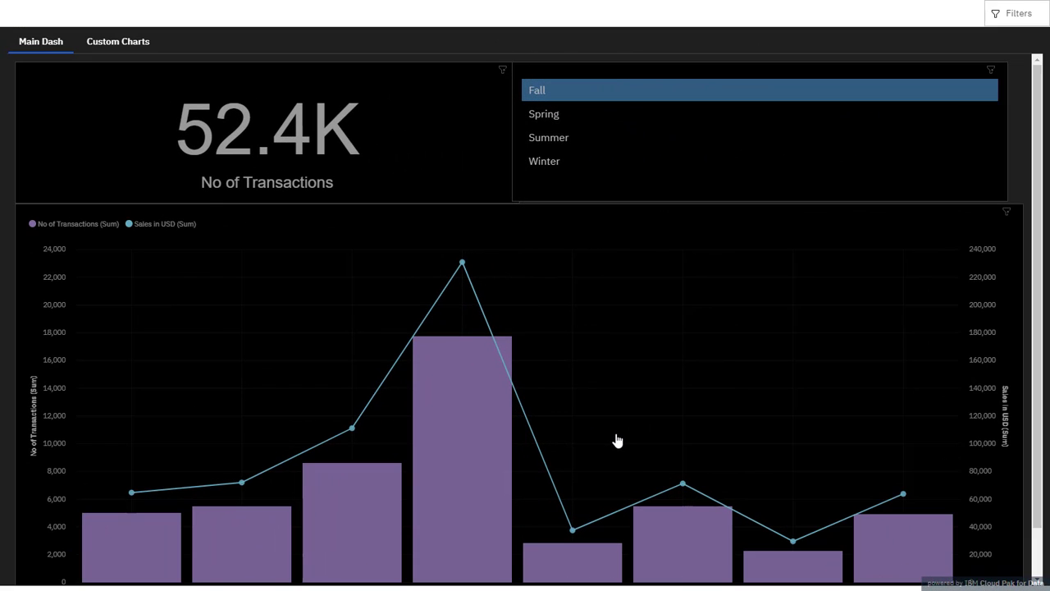
pyautogui.click(647, 139)
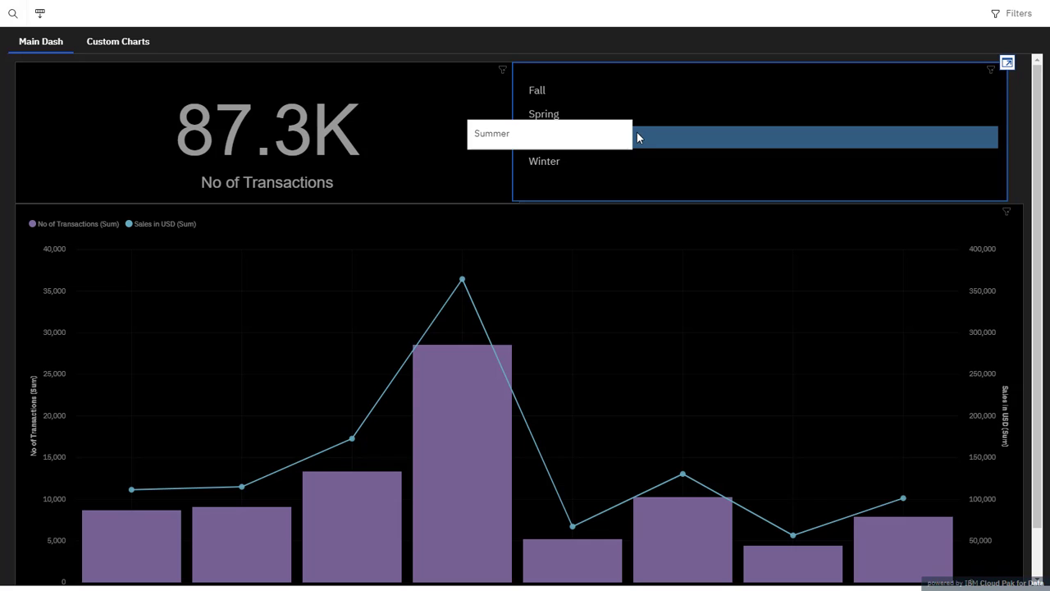
# Explore Custom Charts by filtering on the Fall Mailed Coupon bar, clearing that filter, and inspecting Iowa's transactions on the map
pyautogui.click(123, 45)
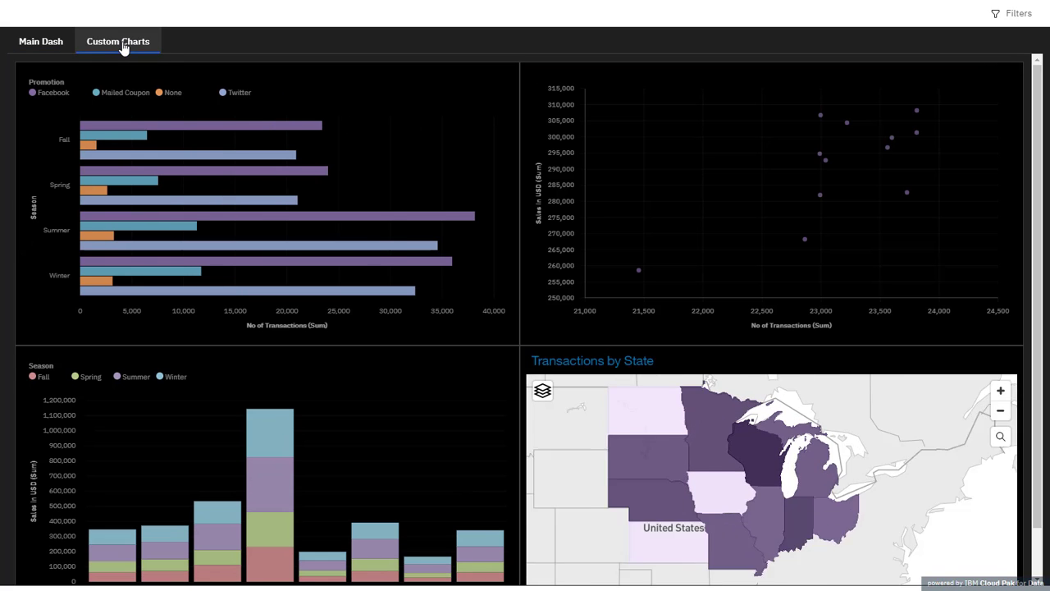
pyautogui.click(150, 114)
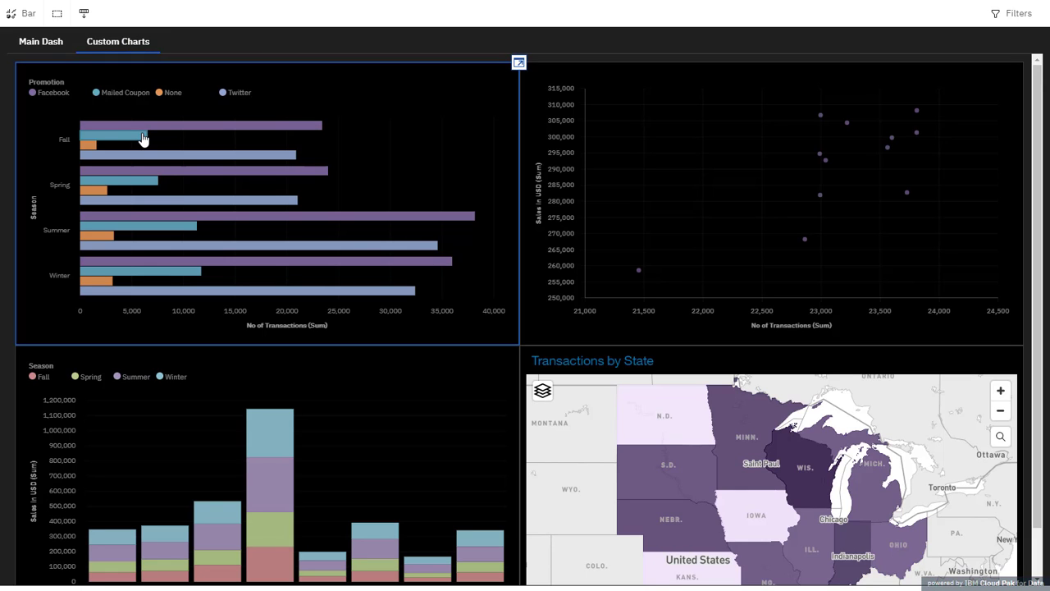
pyautogui.click(143, 139)
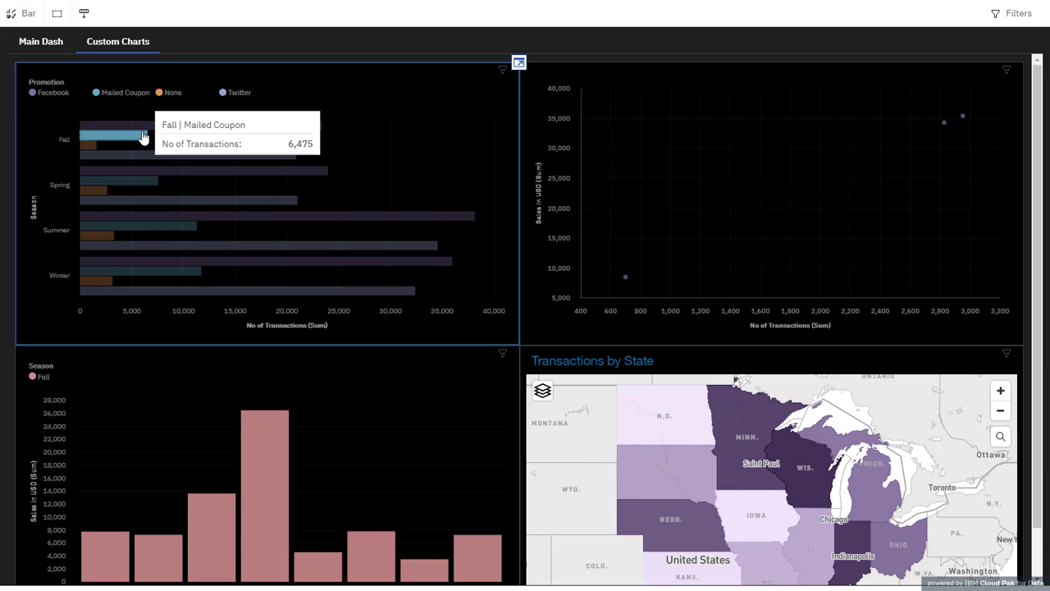
pyautogui.click(140, 110)
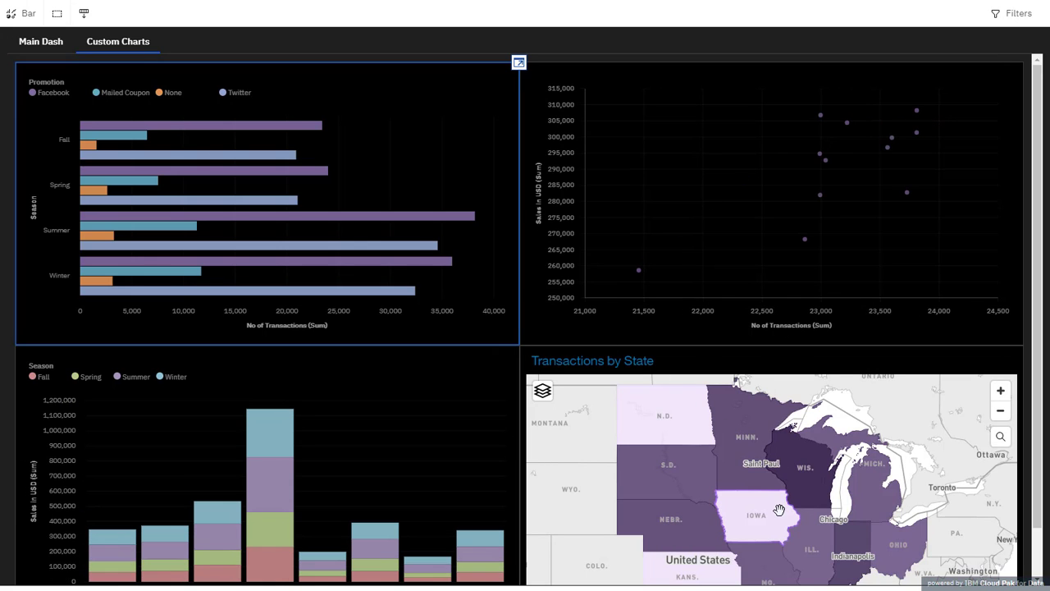
pyautogui.moveTo(778, 510)
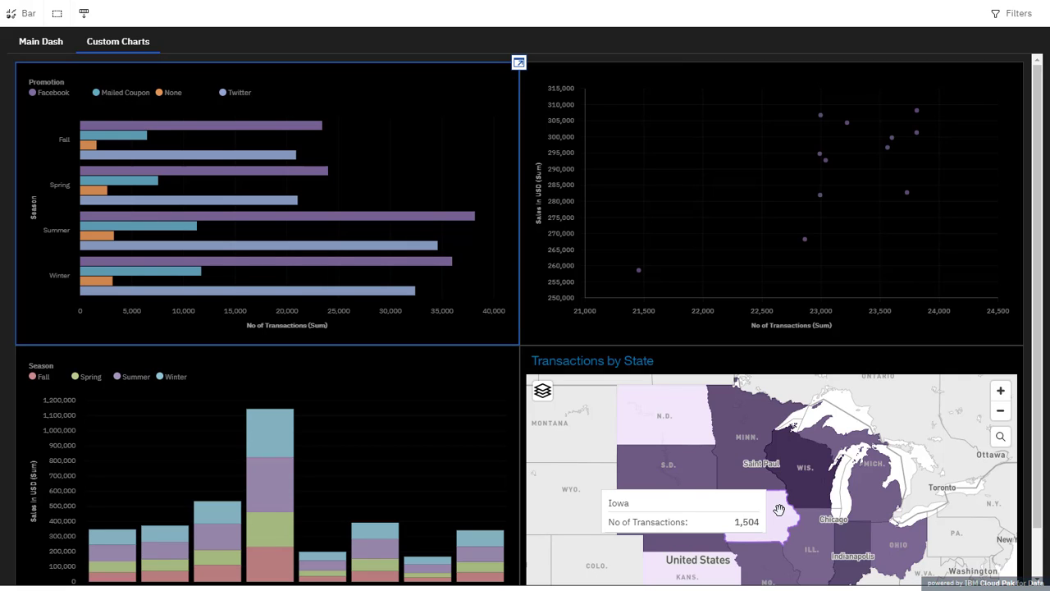
# Show the shared view's filters and limit the all-tabs Weather filter to Rainy
pyautogui.click(1016, 13)
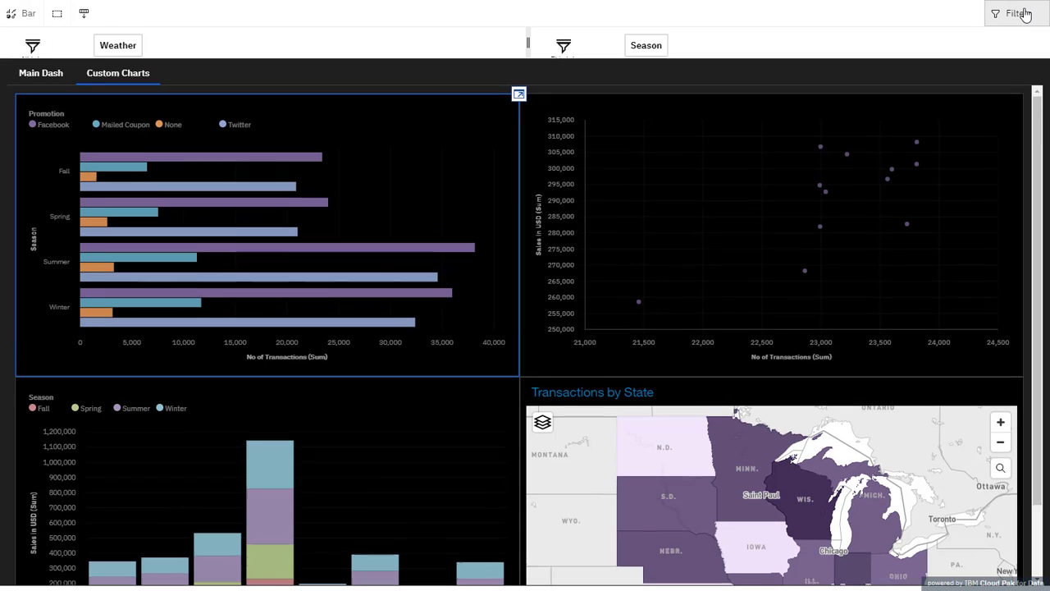
pyautogui.click(128, 46)
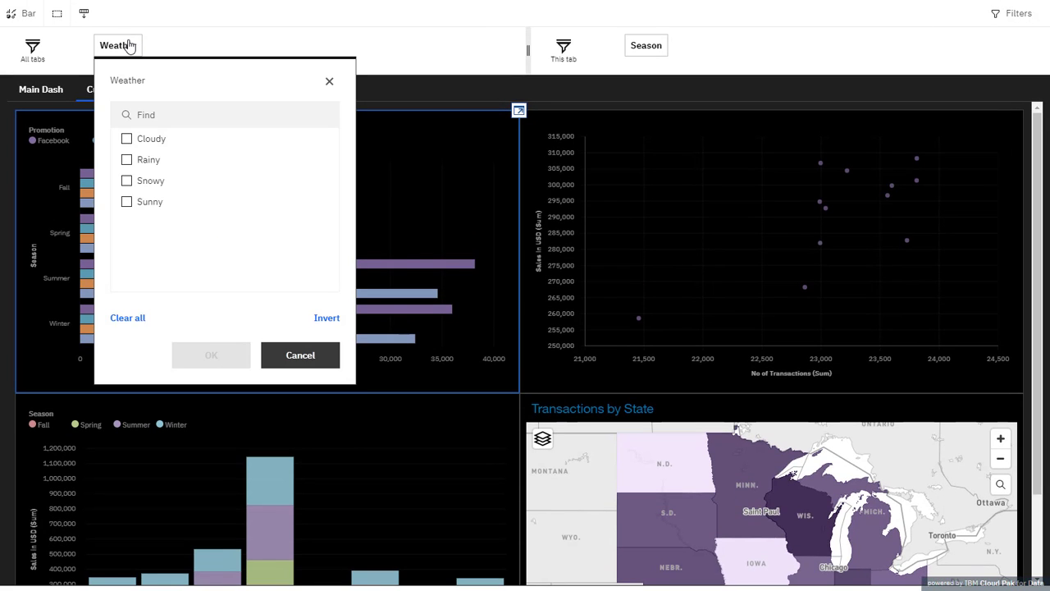
pyautogui.click(128, 162)
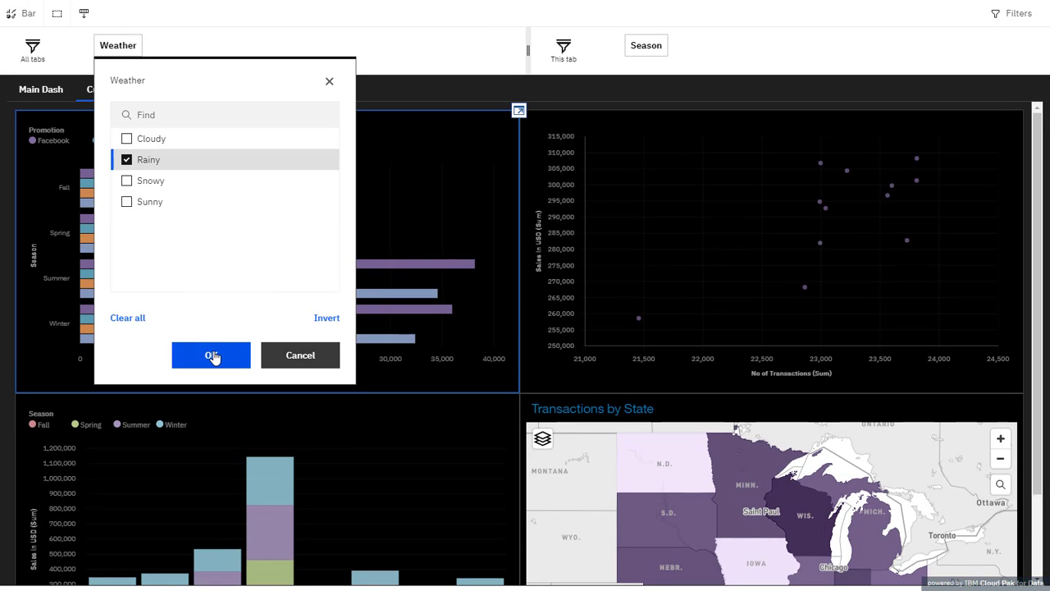
pyautogui.click(212, 355)
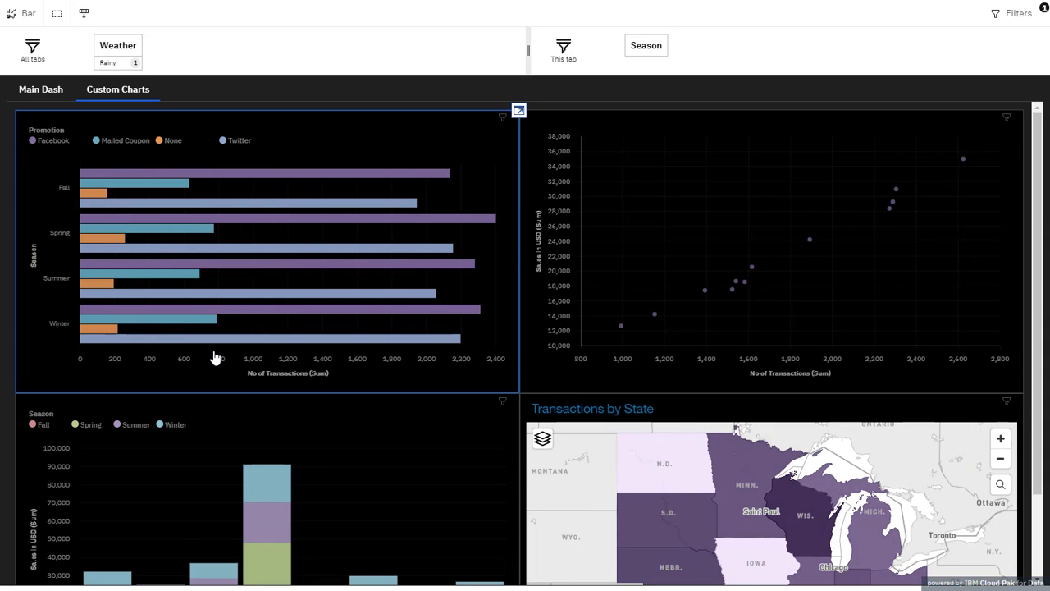
# Limit this tab's Season filter to Summer and hide the filters area
pyautogui.click(644, 49)
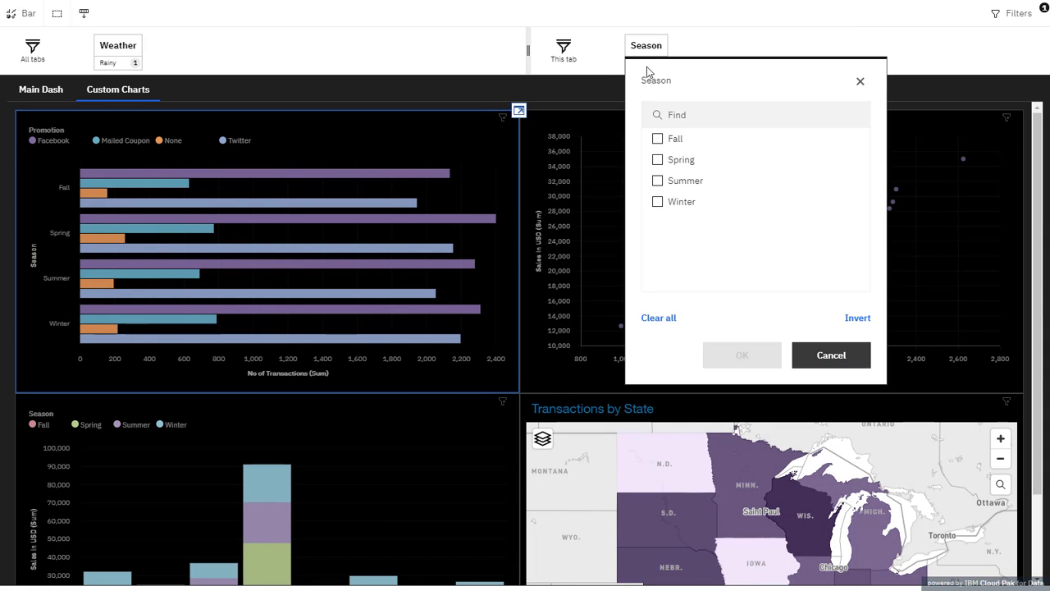
pyautogui.click(658, 181)
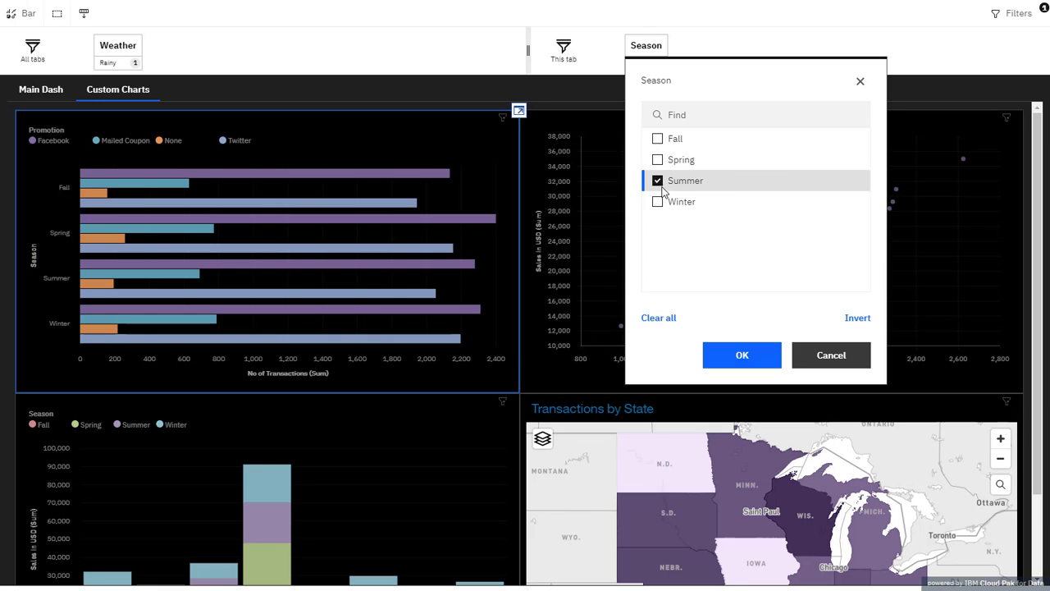
pyautogui.click(736, 355)
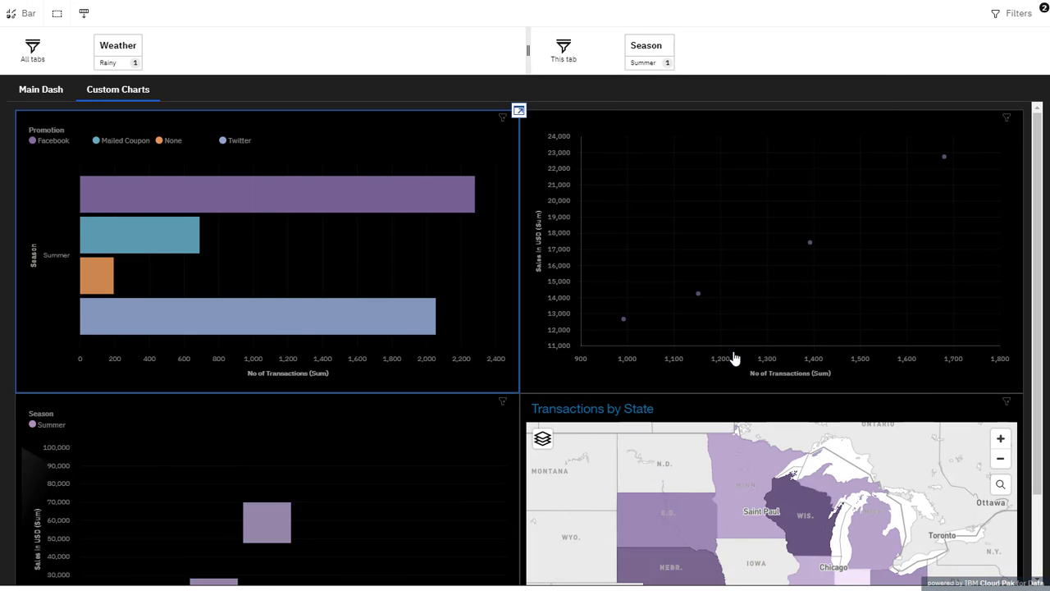
pyautogui.click(1017, 13)
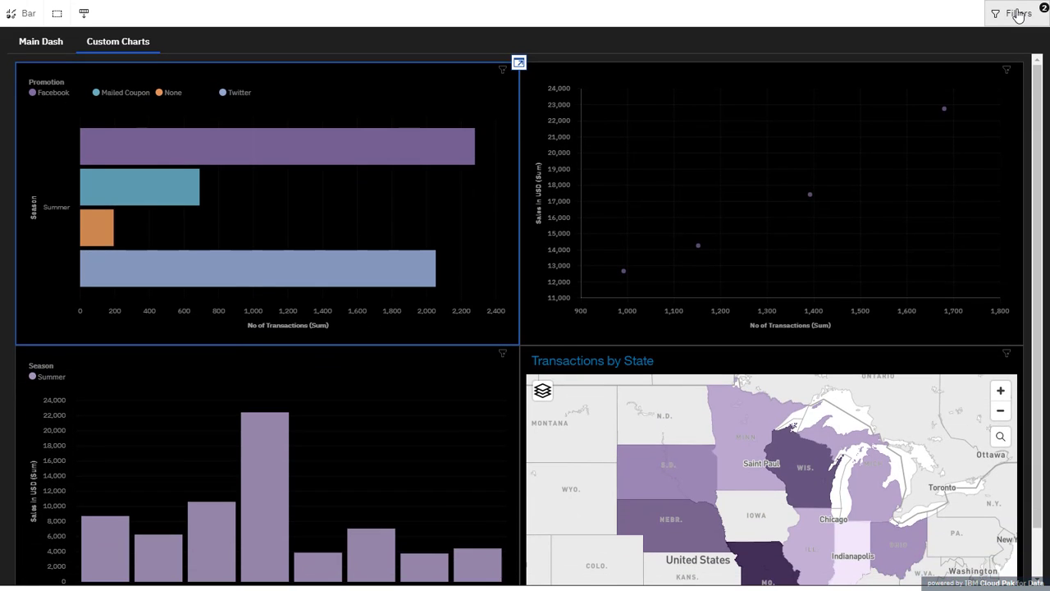